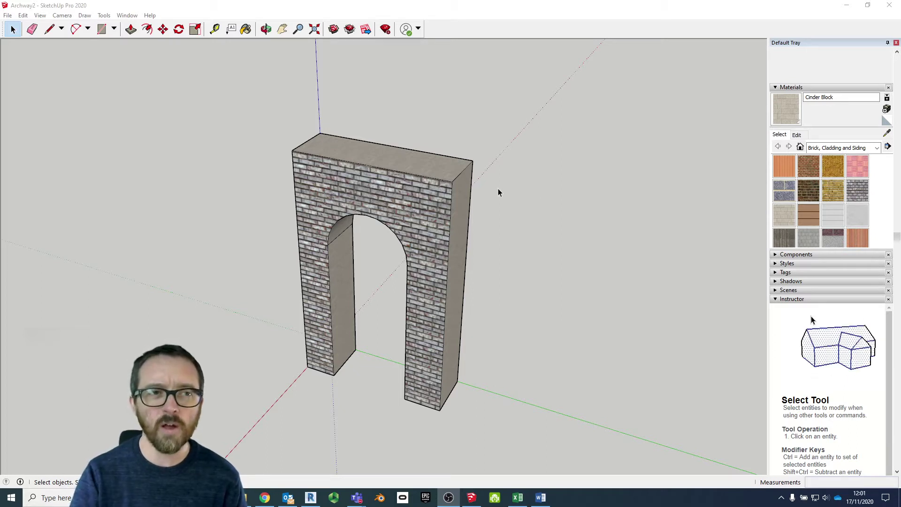
Save the archway model as Archway3.skp in SketchUp Version 8 format.
{"action": "left_click", "coordinate": [8, 15]}
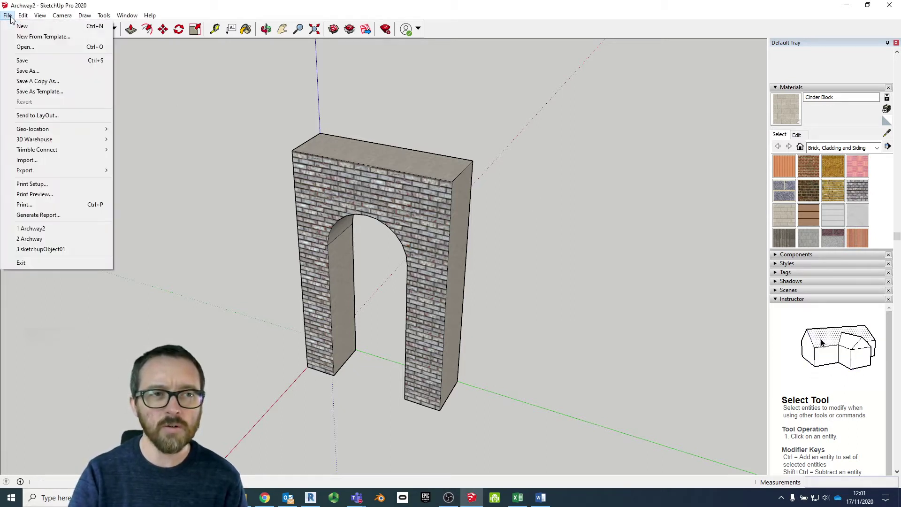
{"action": "left_click", "coordinate": [28, 71]}
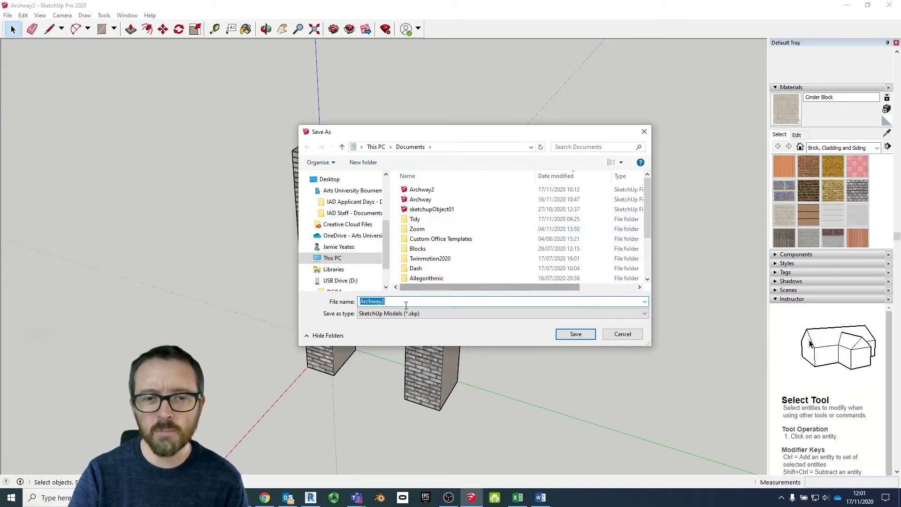
{"action": "left_click", "coordinate": [401, 302]}
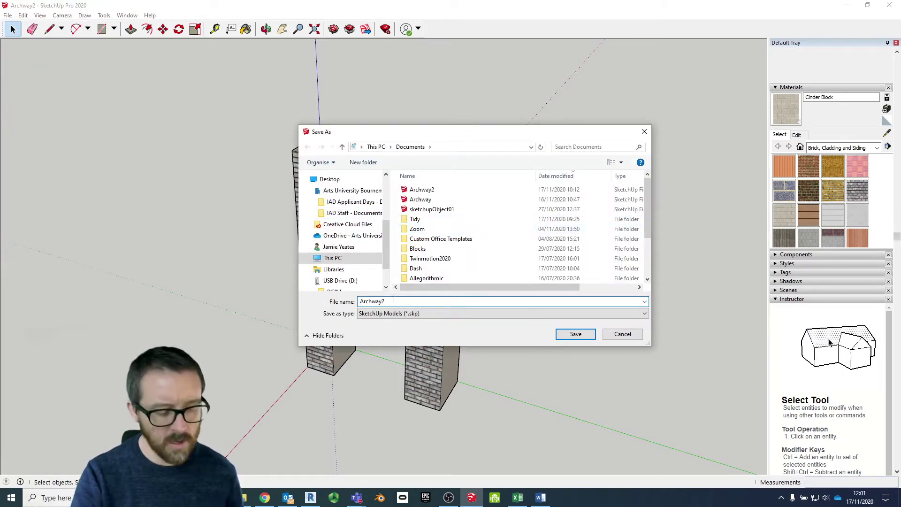
{"action": "key", "text": "BackSpace"}
{"action": "type", "text": "3"}
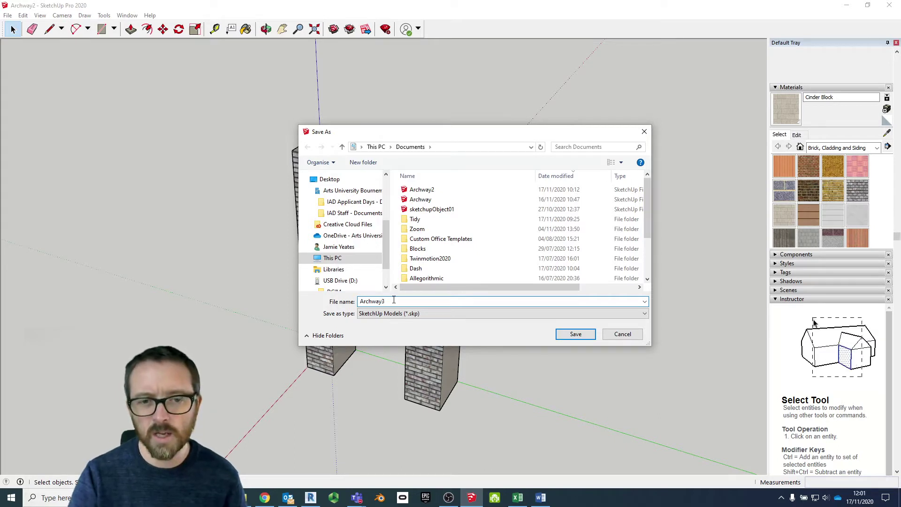
{"action": "left_click", "coordinate": [444, 314]}
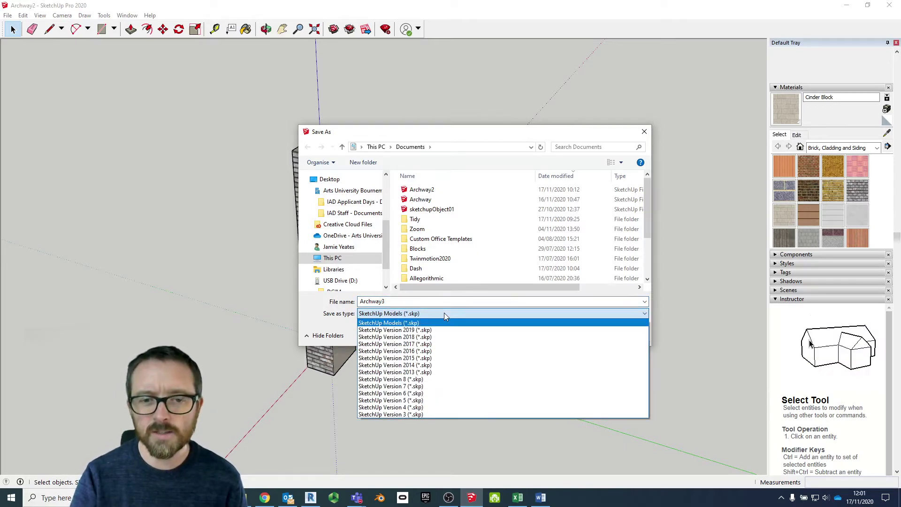
{"action": "left_click", "coordinate": [430, 380]}
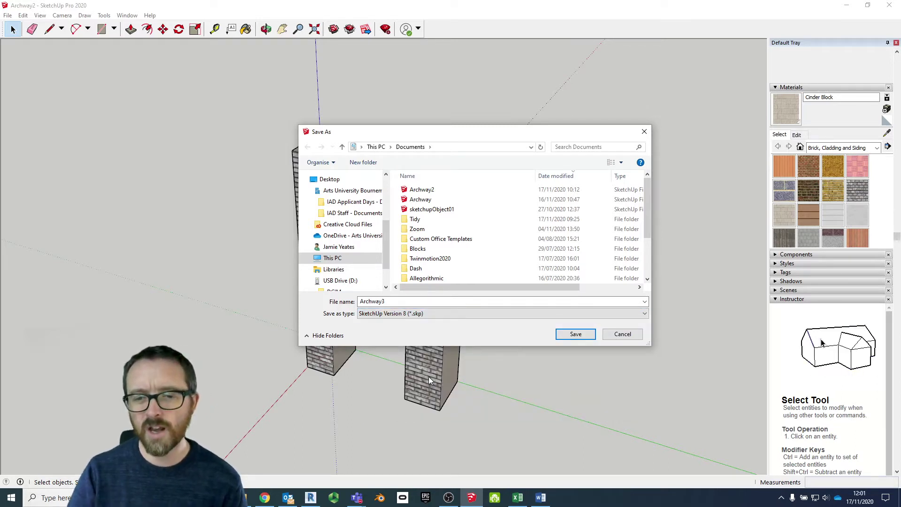
{"action": "left_click", "coordinate": [586, 335]}
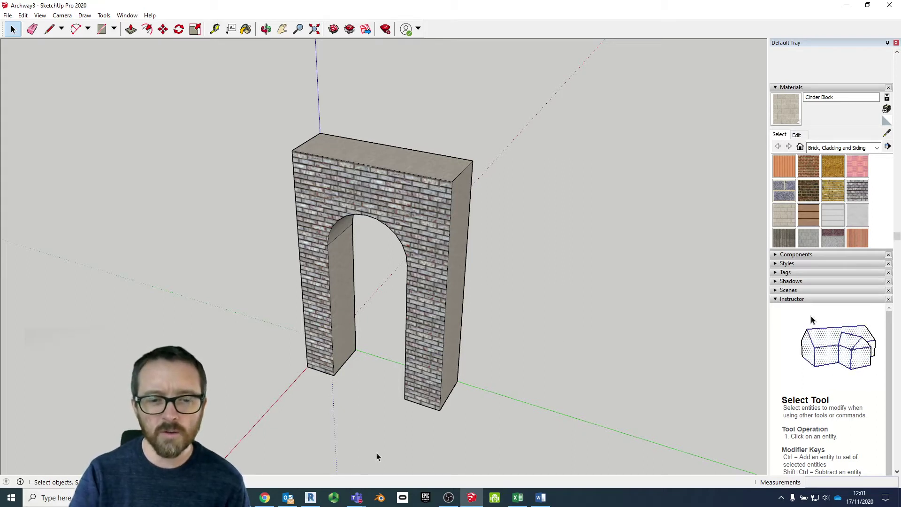
{"action": "left_click", "coordinate": [311, 497]}
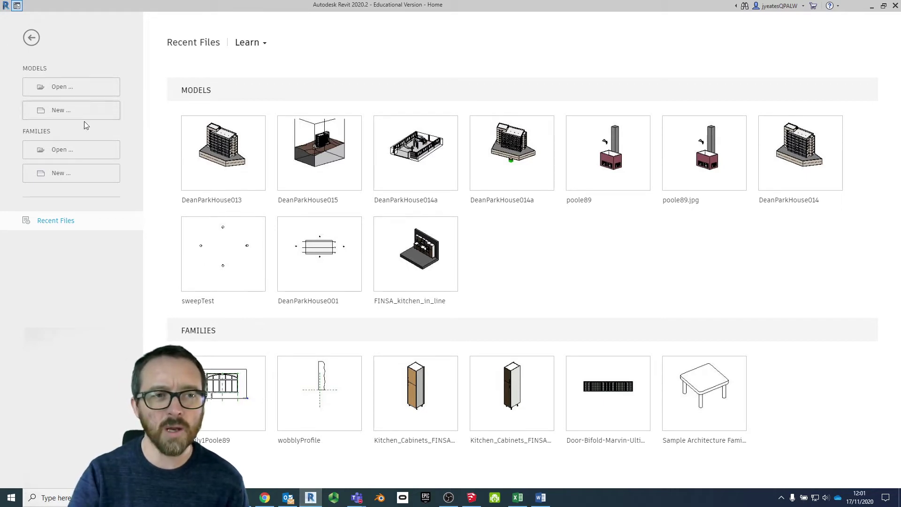
Create a new Revit project, Project1, from the Architectural Template.
{"action": "left_click", "coordinate": [61, 111]}
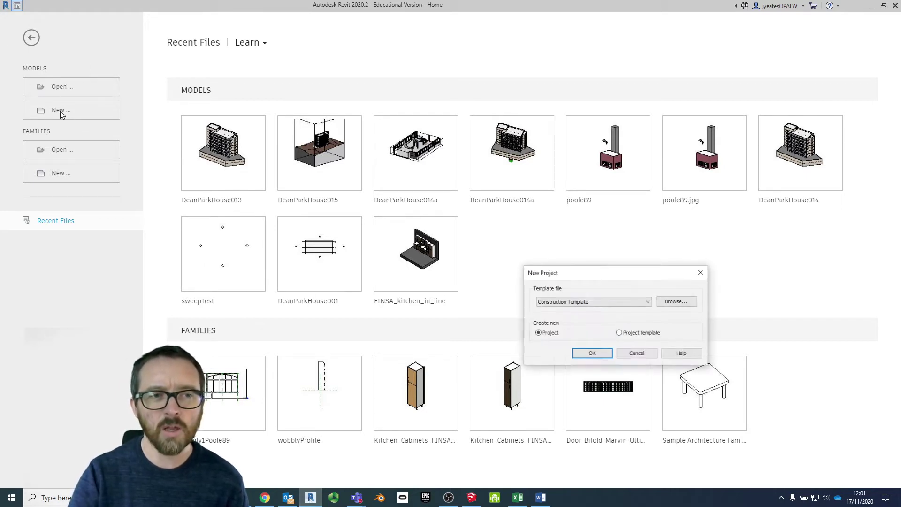
{"action": "left_click", "coordinate": [646, 301]}
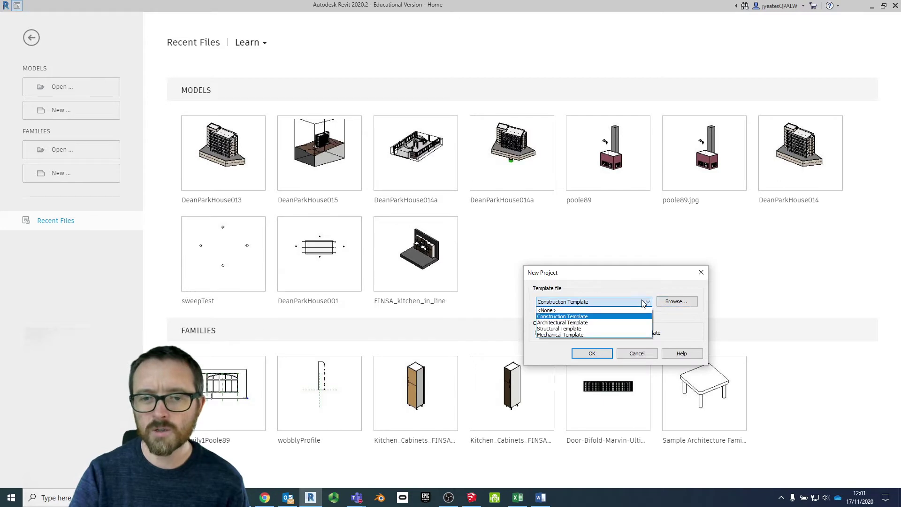
{"action": "left_click", "coordinate": [585, 322]}
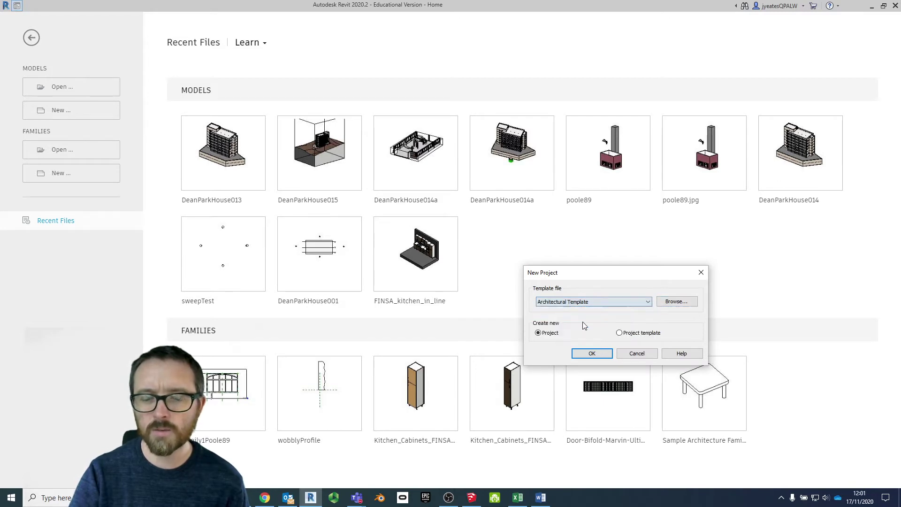
{"action": "left_click", "coordinate": [592, 353]}
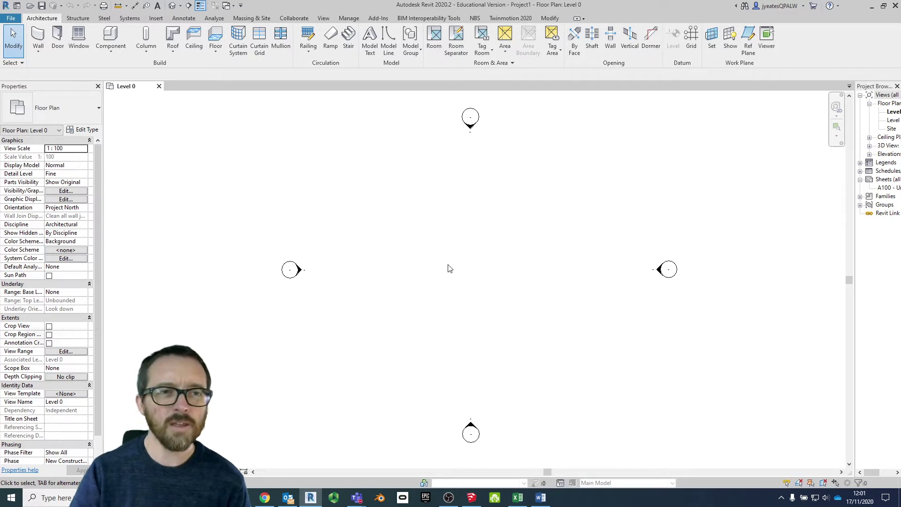
{"action": "left_click", "coordinate": [115, 52]}
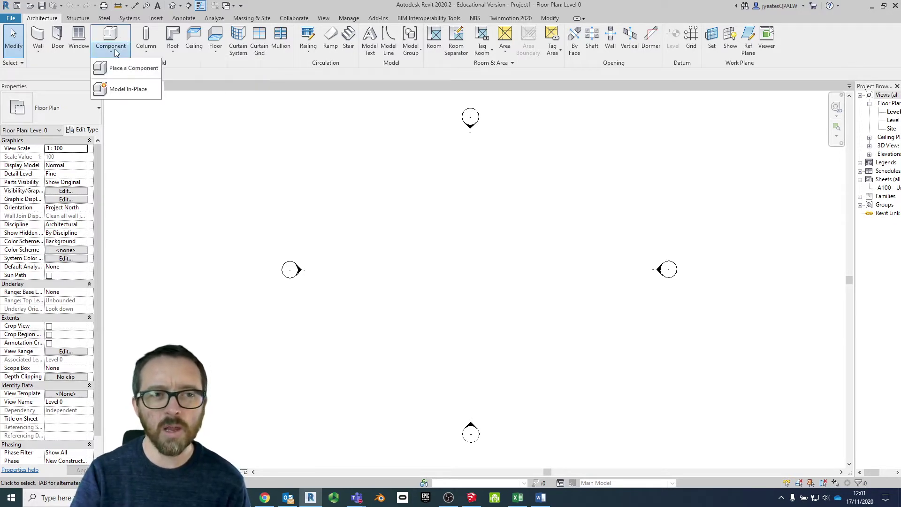
Start a Model In-Place component in the Generic Models category named Archway3.
{"action": "left_click", "coordinate": [139, 92]}
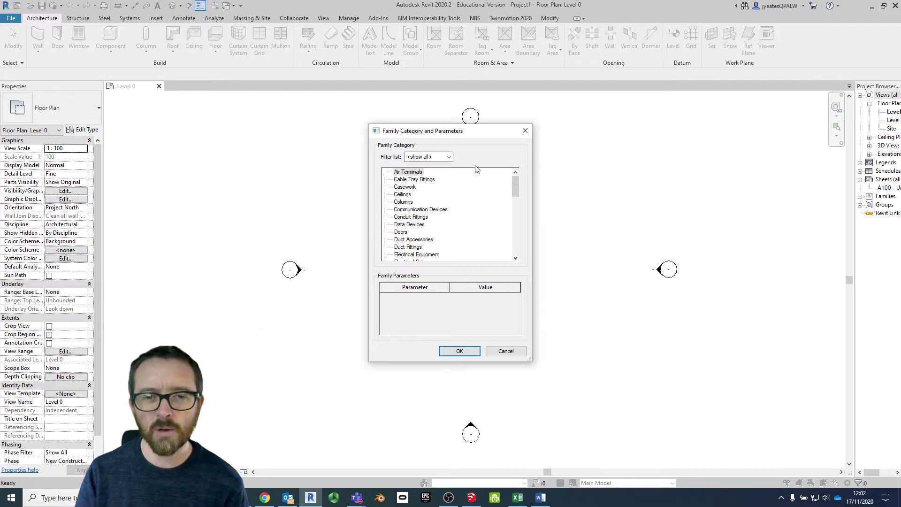
{"action": "scroll", "coordinate": [443, 227], "scroll_direction": "down", "scroll_amount": 2}
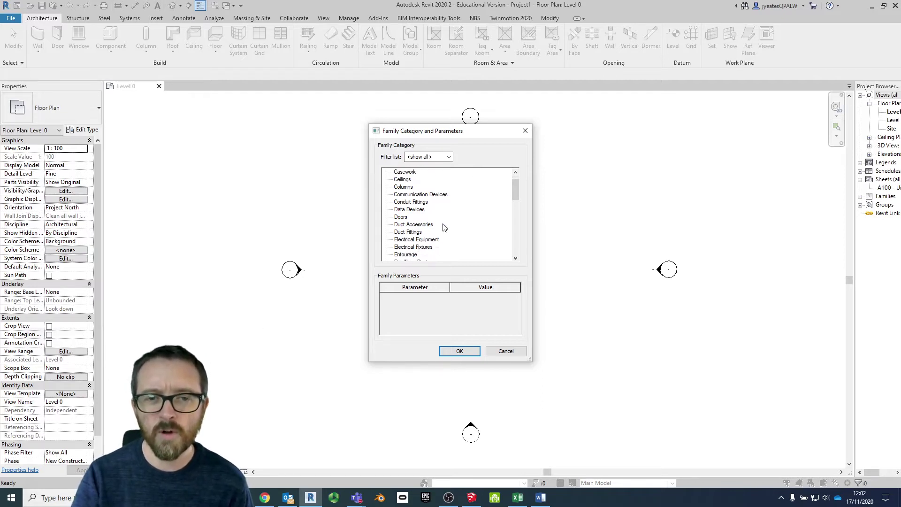
{"action": "scroll", "coordinate": [443, 227], "scroll_direction": "down", "scroll_amount": 3}
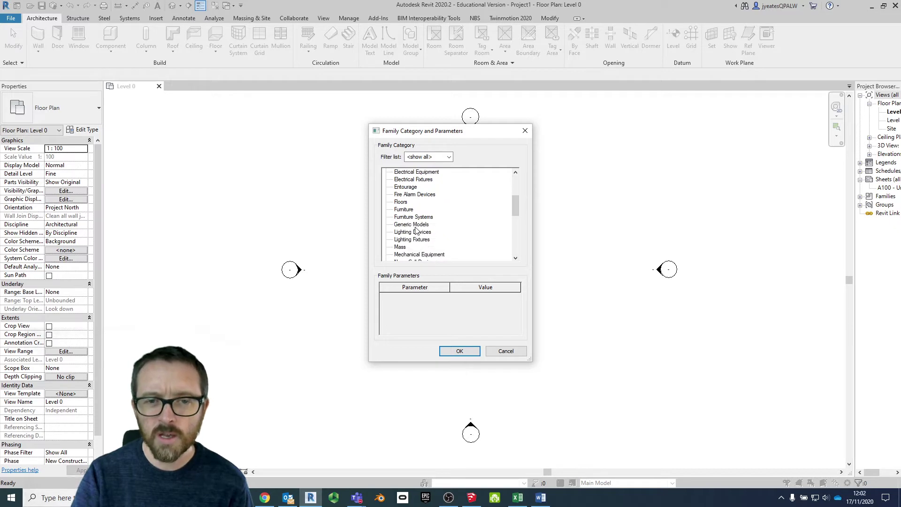
{"action": "left_click", "coordinate": [412, 225]}
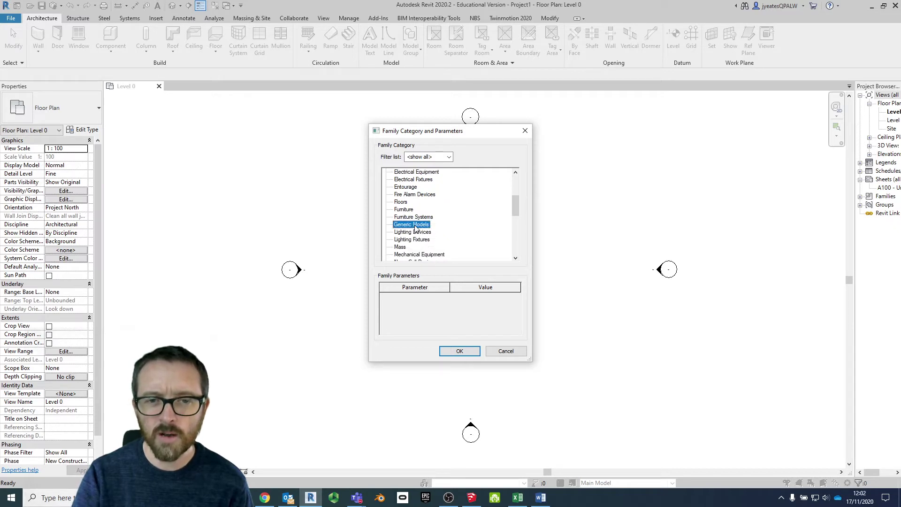
{"action": "left_click", "coordinate": [460, 352]}
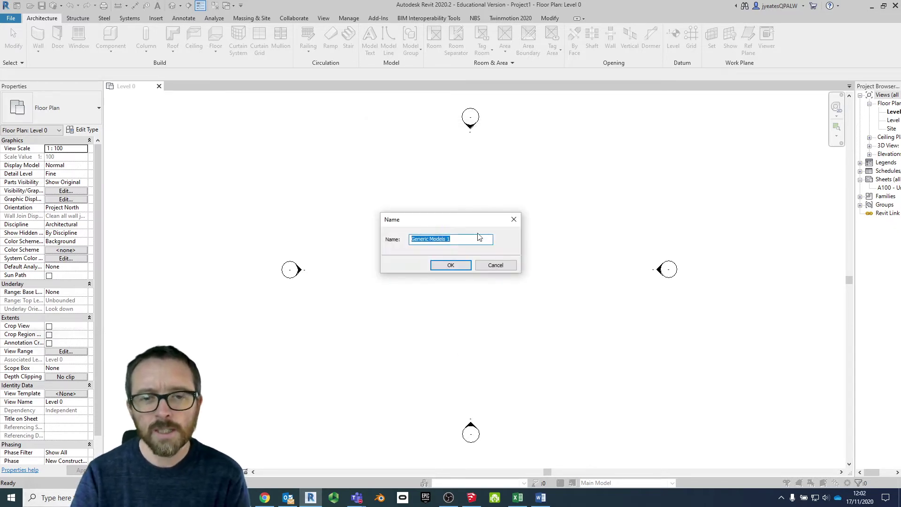
{"action": "type", "text": "A"}
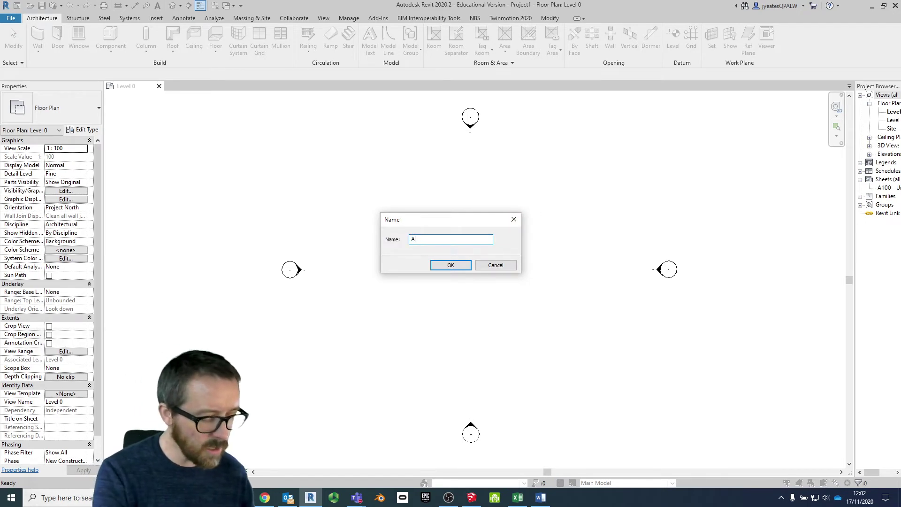
{"action": "type", "text": "rchway3"}
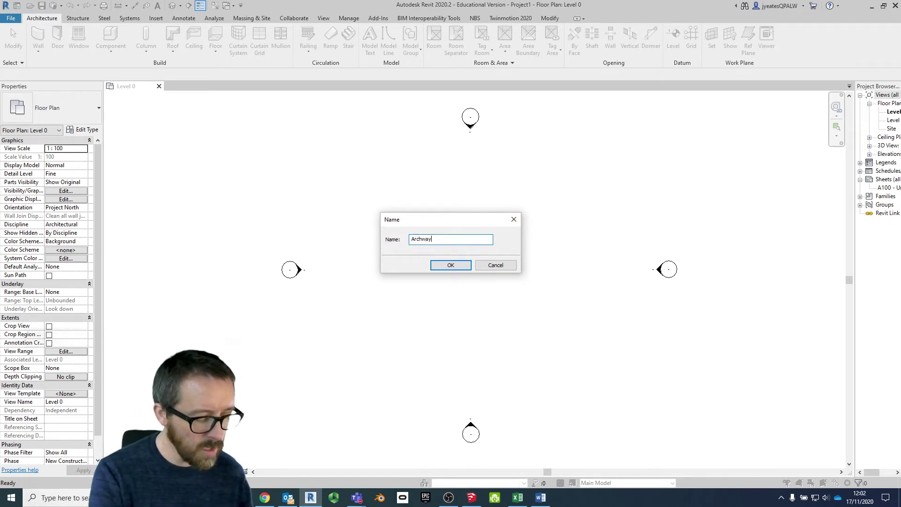
{"action": "left_click", "coordinate": [449, 266]}
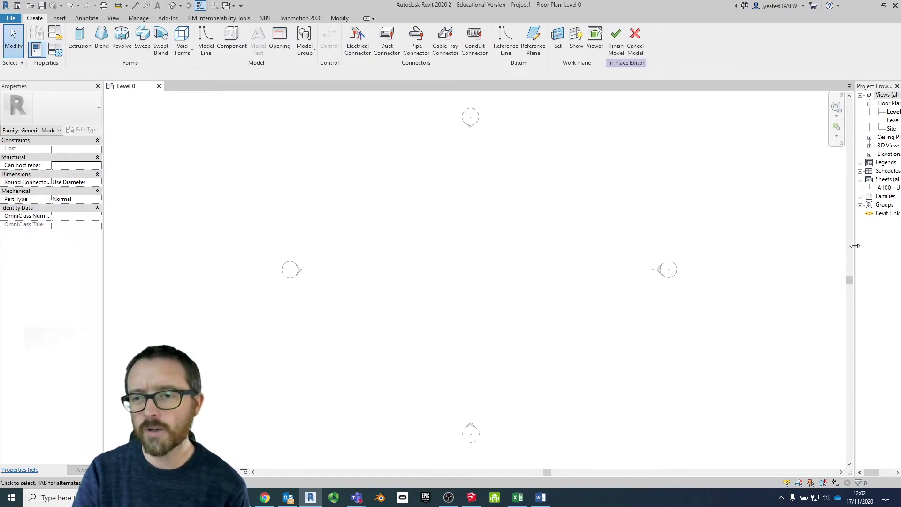
Widen the Project Browser and start Link CAD to browse for the Archway3 file.
{"action": "left_click_drag", "start_coordinate": [855, 245], "coordinate": [794, 256]}
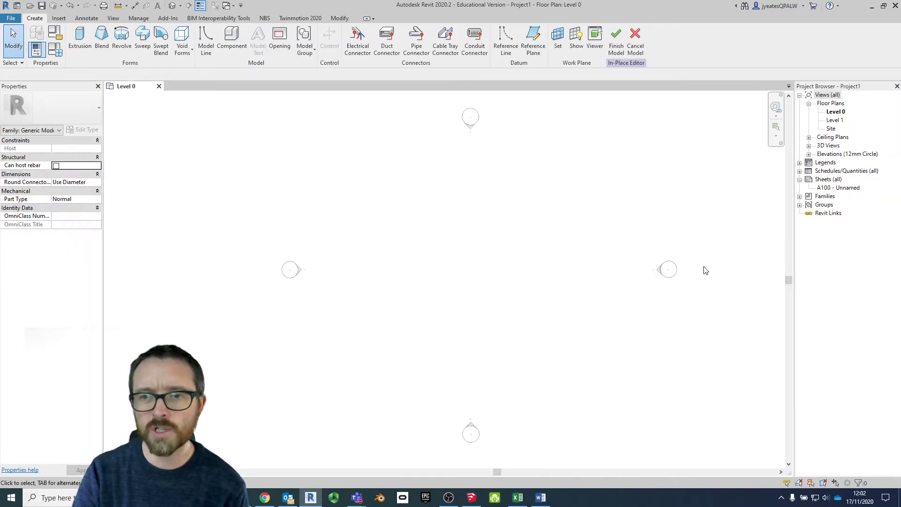
{"action": "left_click", "coordinate": [58, 19]}
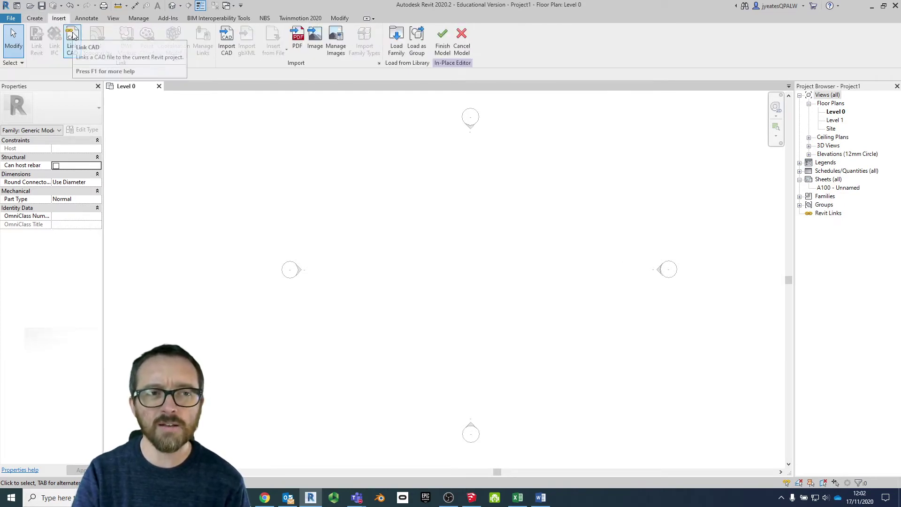
{"action": "left_click", "coordinate": [72, 36]}
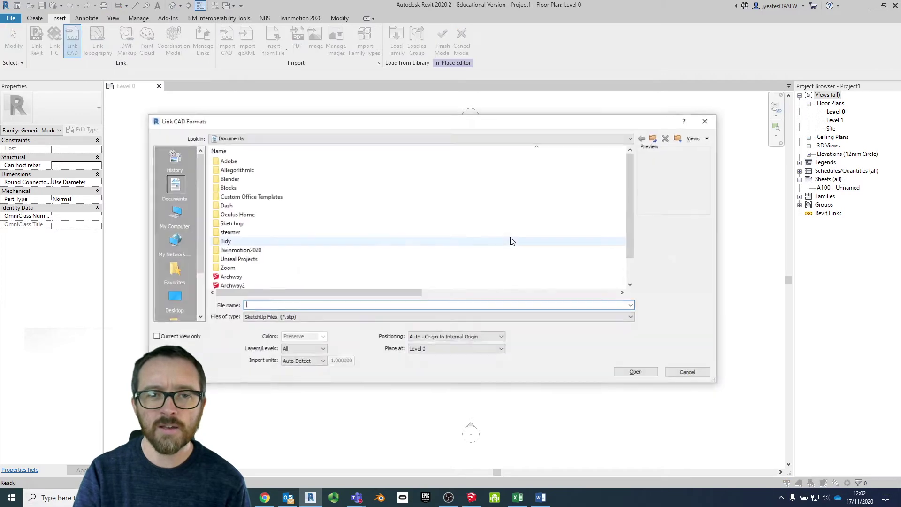
{"action": "scroll", "coordinate": [322, 239], "scroll_direction": "down", "scroll_amount": 1}
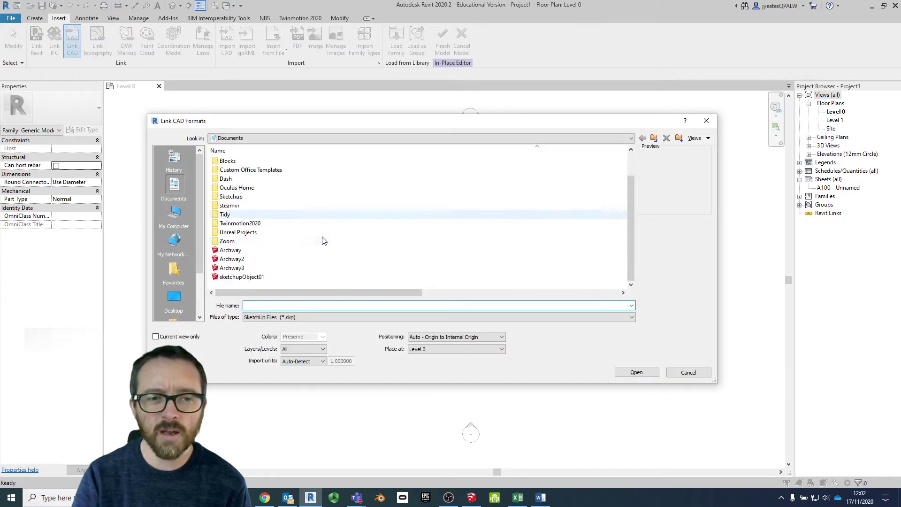
{"action": "left_click", "coordinate": [292, 267]}
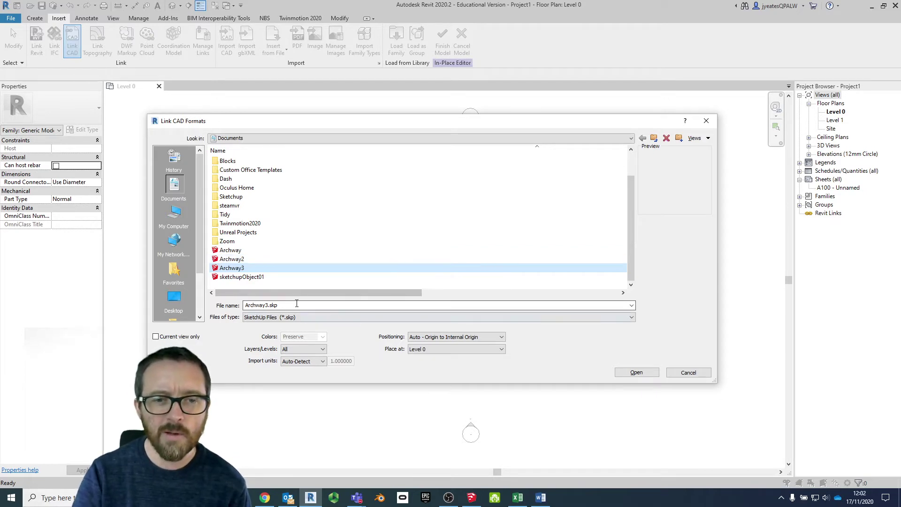
{"action": "left_click", "coordinate": [634, 318]}
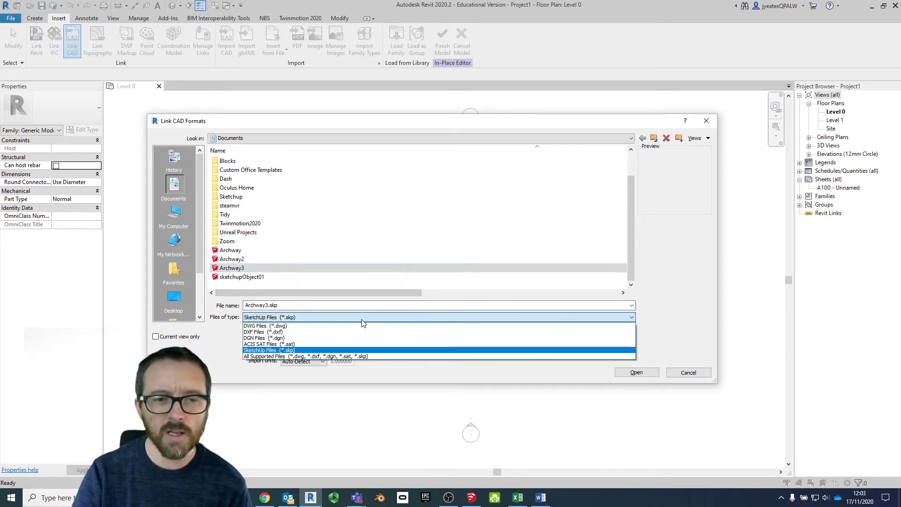
{"action": "left_click", "coordinate": [298, 327]}
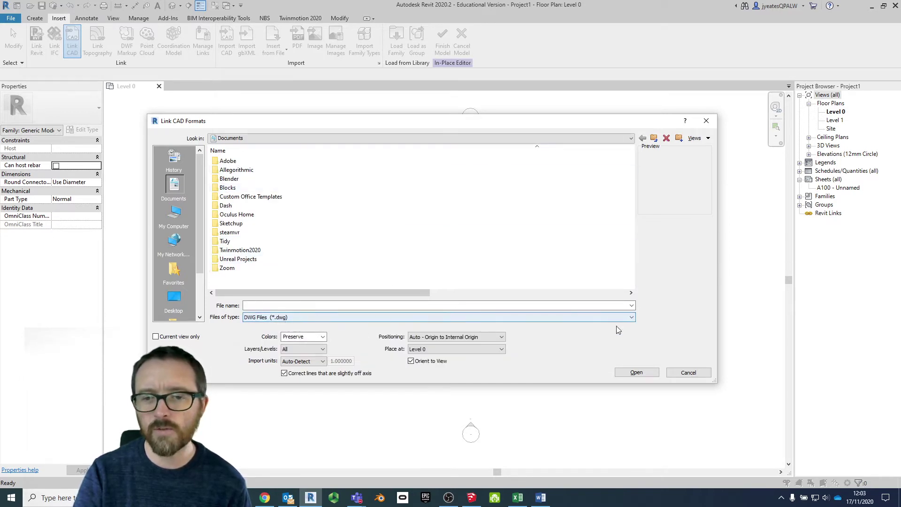
Filter to SketchUp Files (*.skp) and link Archway3.skp onto Level 0.
{"action": "left_click", "coordinate": [631, 317]}
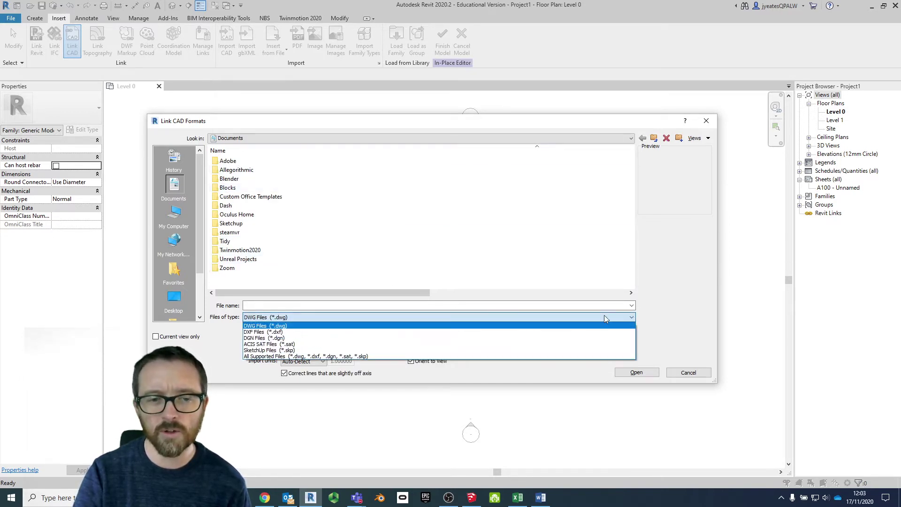
{"action": "left_click", "coordinate": [266, 351]}
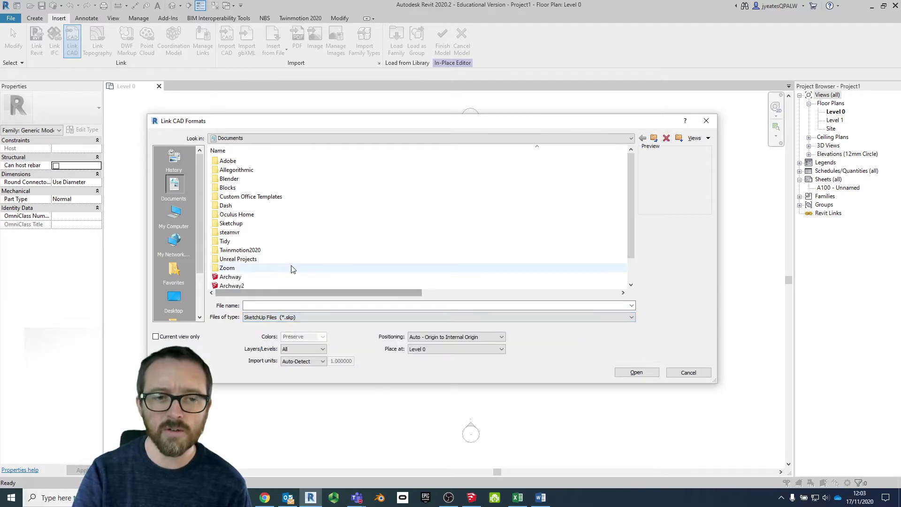
{"action": "scroll", "coordinate": [293, 269], "scroll_direction": "down", "scroll_amount": 1}
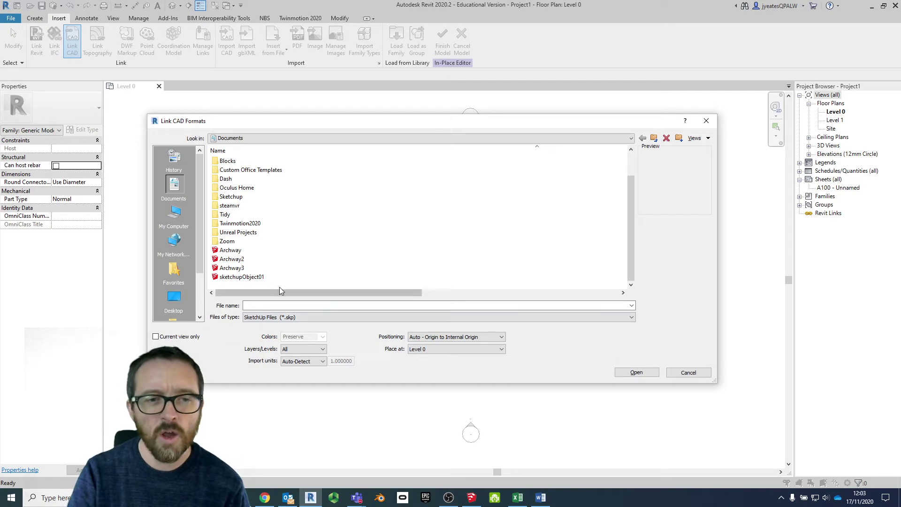
{"action": "left_click", "coordinate": [234, 268]}
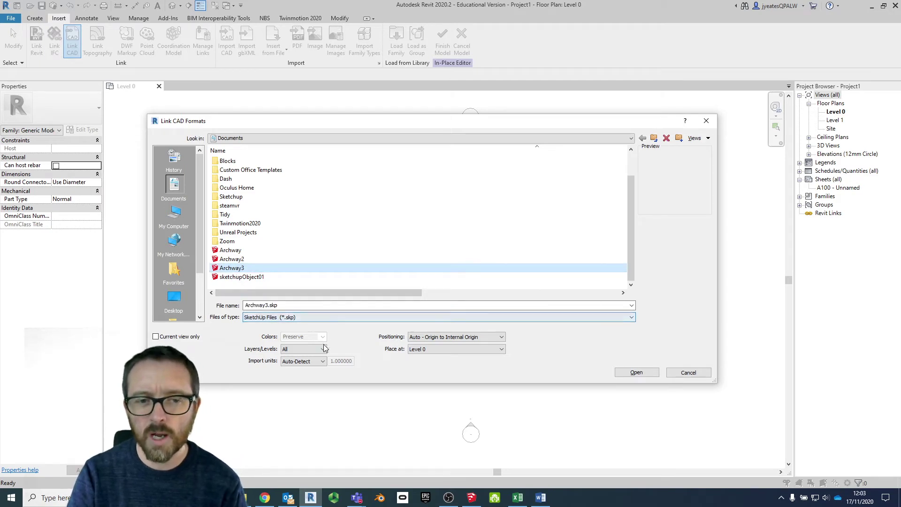
{"action": "left_click", "coordinate": [643, 375]}
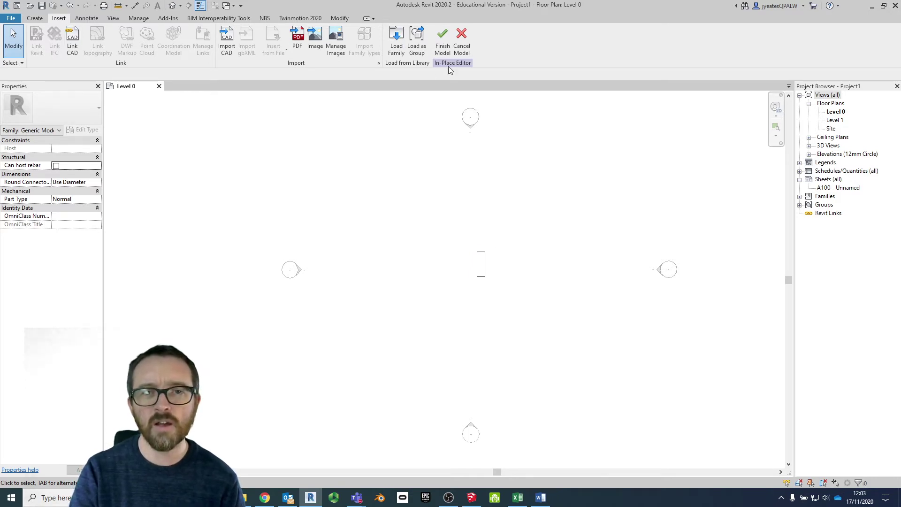
{"action": "left_click", "coordinate": [443, 37]}
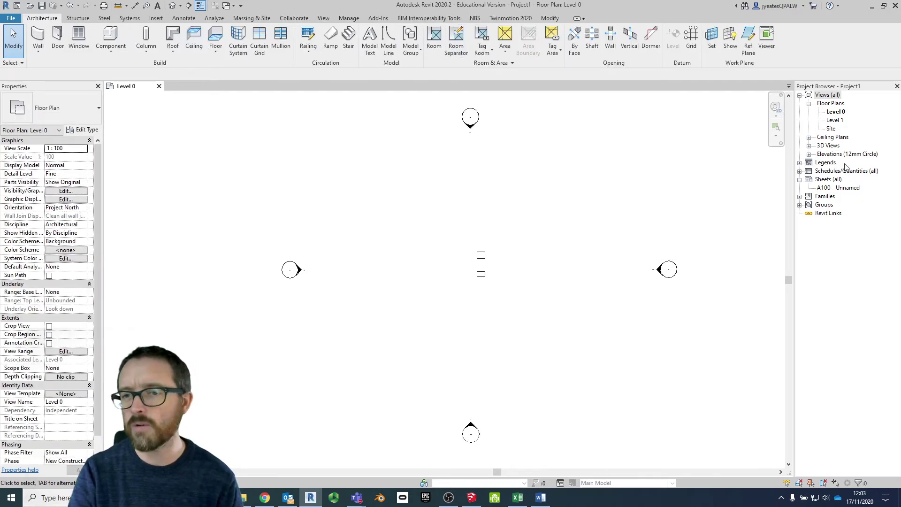
Open the default {3D} view and orbit around the linked brick archway.
{"action": "left_click", "coordinate": [808, 145]}
{"action": "left_click", "coordinate": [830, 155]}
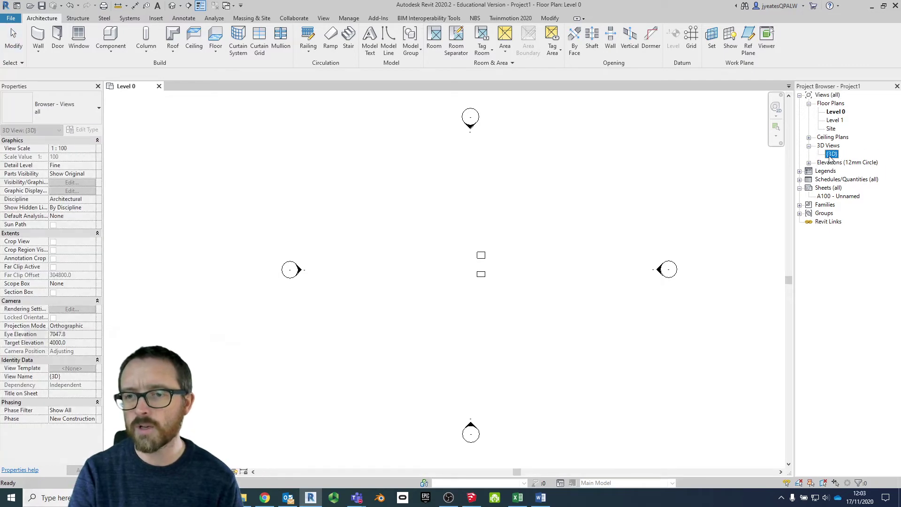
{"action": "double_click", "coordinate": [831, 155]}
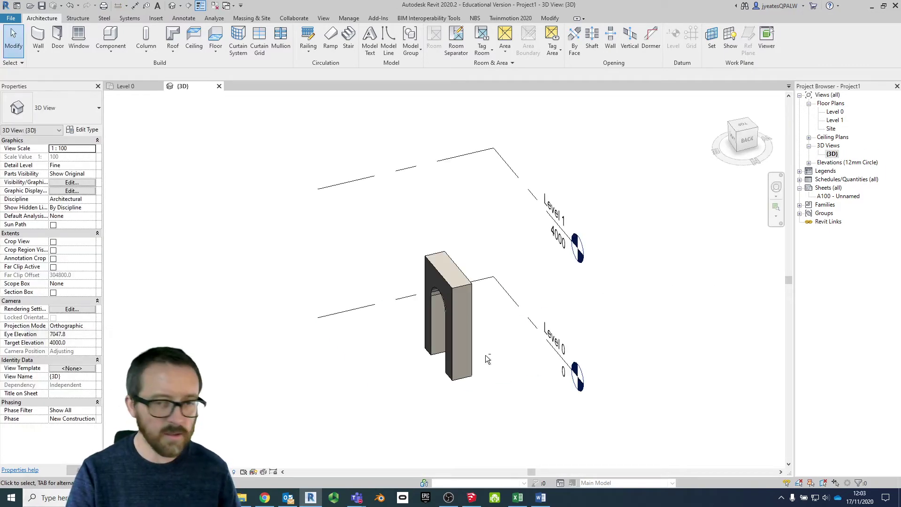
{"action": "mouse_move", "coordinate": [485, 355]}
{"action": "middle_mouse_down", "text": "shift"}
{"action": "mouse_move", "coordinate": [495, 350]}
{"action": "mouse_move", "coordinate": [481, 336]}
{"action": "mouse_move", "coordinate": [478, 344]}
{"action": "middle_mouse_up", "text": "shift"}
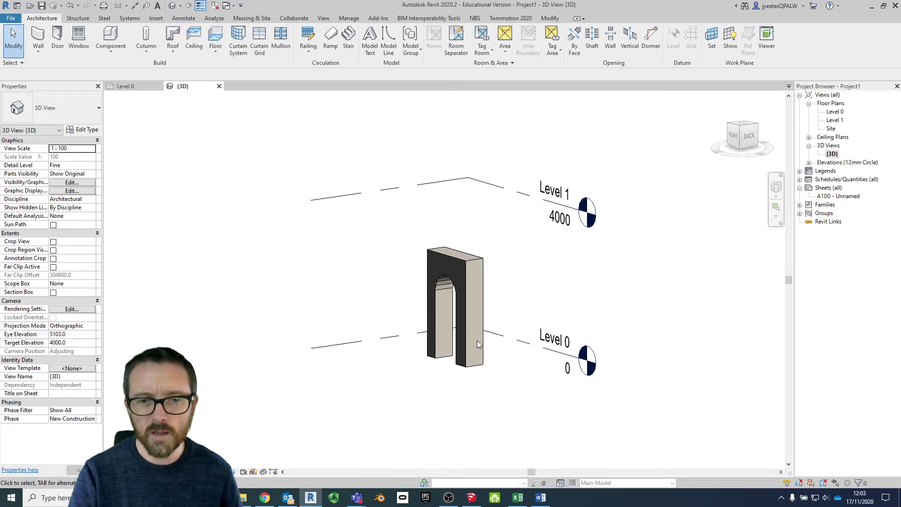
{"action": "scroll", "coordinate": [477, 344], "scroll_direction": "up", "scroll_amount": 2}
{"action": "middle_click_drag", "start_coordinate": [382, 336], "coordinate": [364, 336], "text": "shift"}
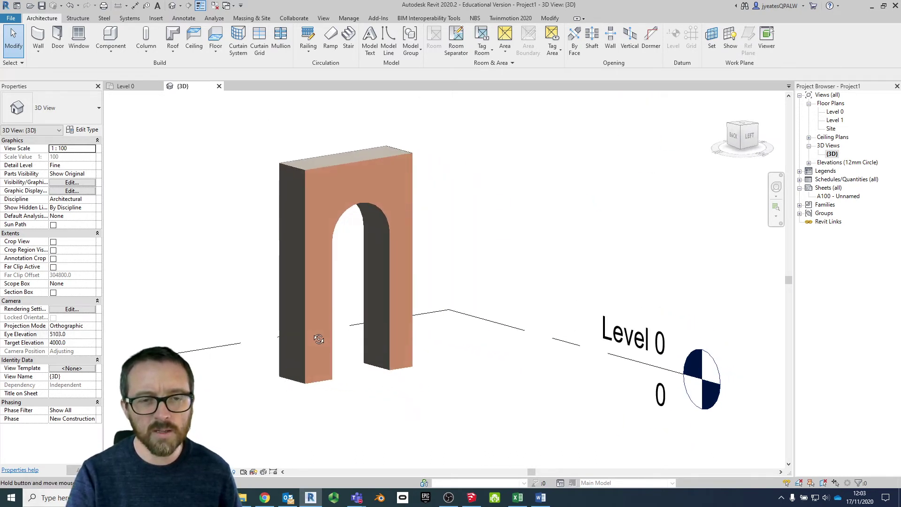
{"action": "middle_click_drag", "start_coordinate": [319, 339], "coordinate": [488, 226], "text": "shift"}
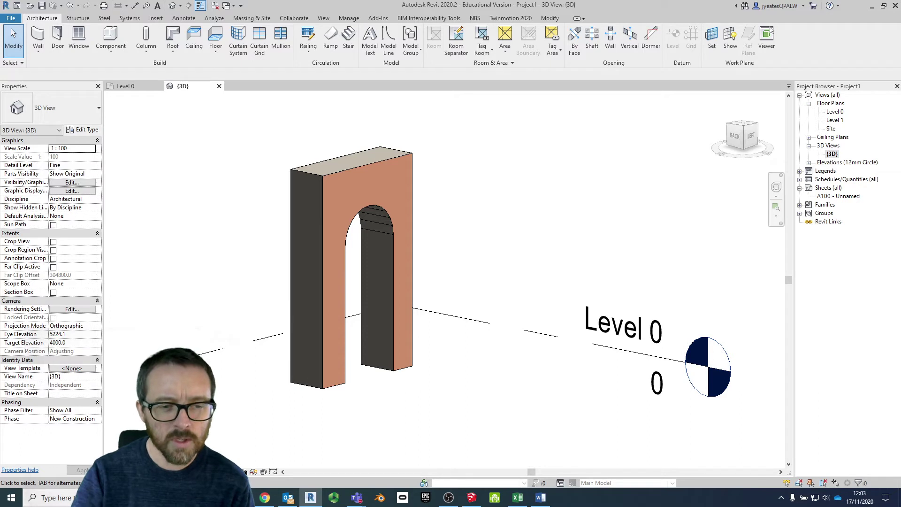
Render the 3D view in Interactive Ray Trace, showing a grey arch, then return to shaded.
{"action": "left_click", "coordinate": [141, 471]}
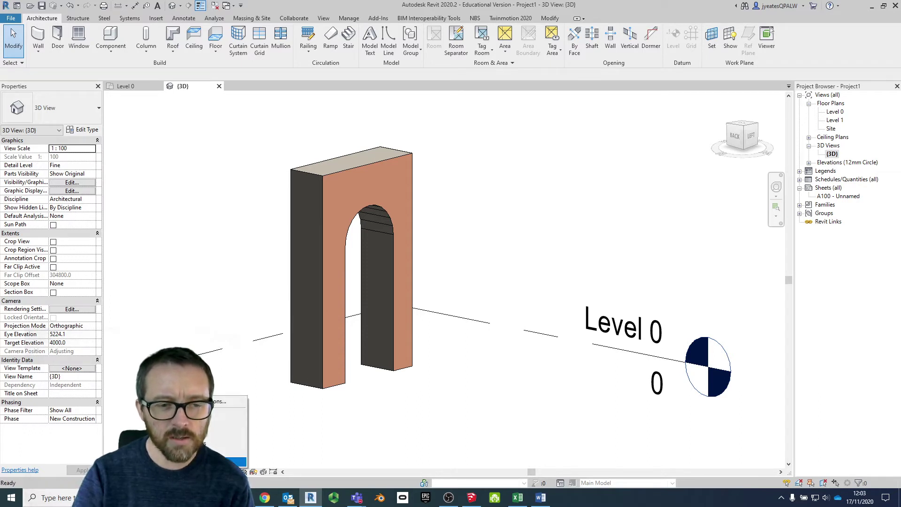
{"action": "left_click", "coordinate": [237, 462]}
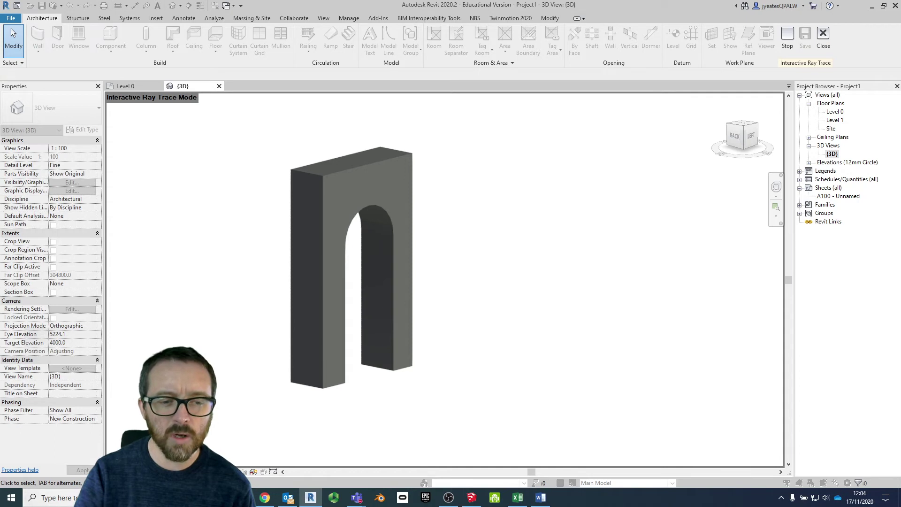
{"action": "left_click", "coordinate": [144, 472]}
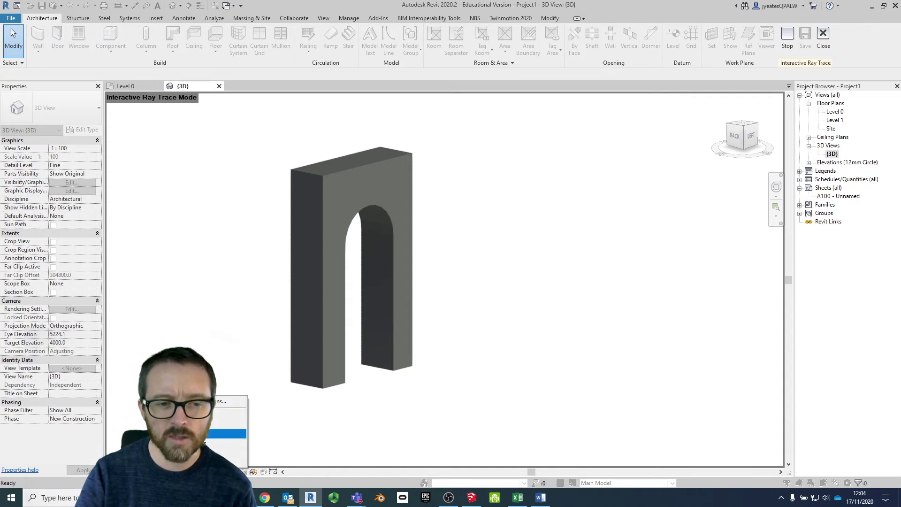
{"action": "left_click", "coordinate": [226, 433]}
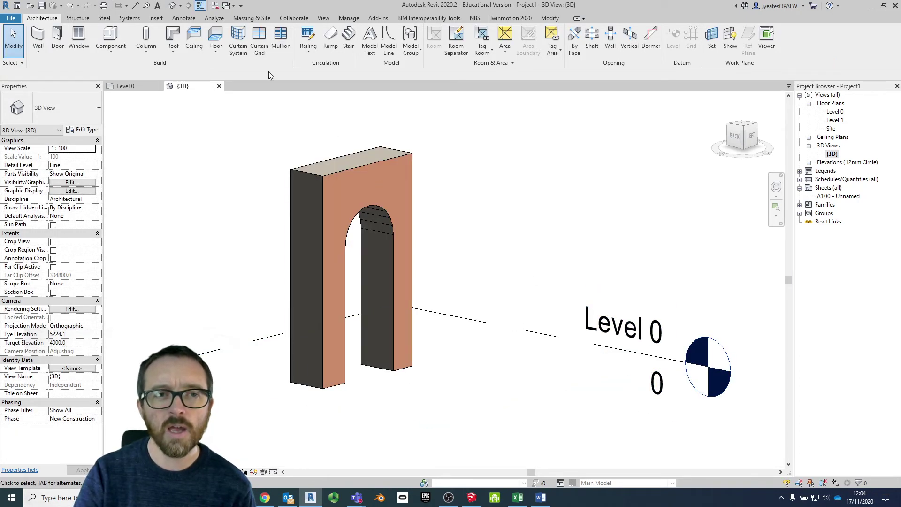
Bring up the Manage ribbon's project tools.
{"action": "left_click", "coordinate": [349, 19]}
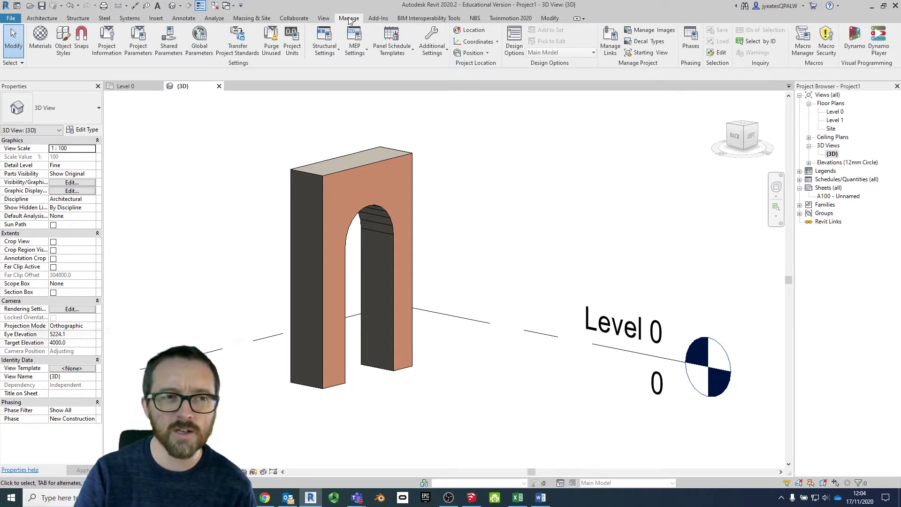
Open the Material Browser filtered to the SKP materials: Brick Tumbled, Cinder Block, Layer_Layer0, Modern Siding.
{"action": "left_click", "coordinate": [39, 40]}
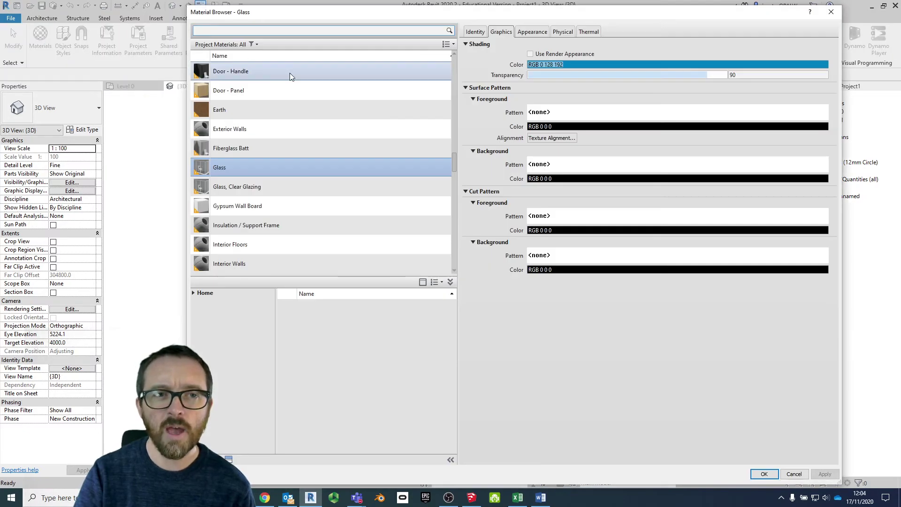
{"action": "left_click", "coordinate": [252, 45]}
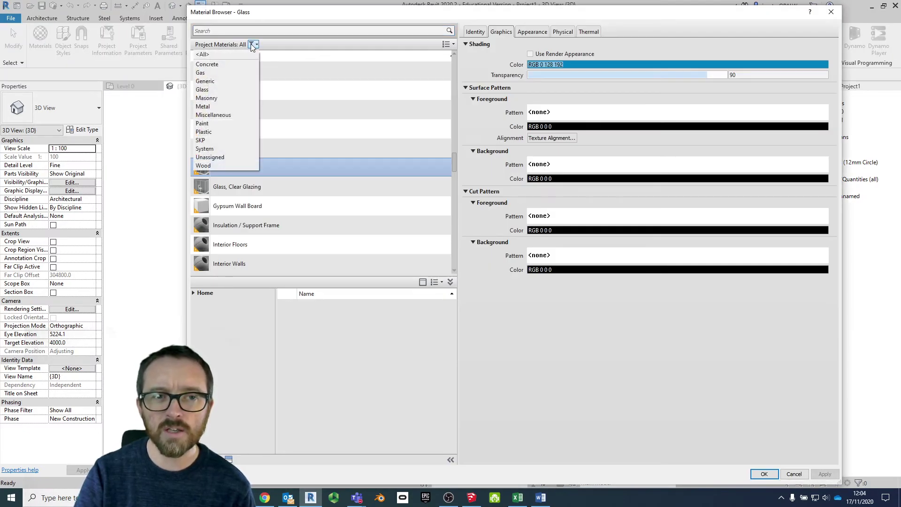
{"action": "left_click", "coordinate": [213, 141]}
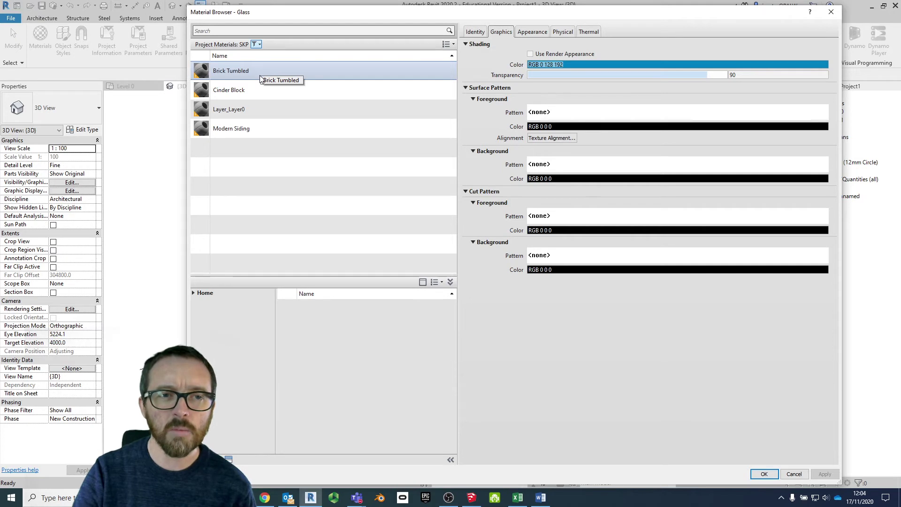
Save Layer_Layer0's red shading colour, RGB 255 84 84, as a custom colour.
{"action": "left_click", "coordinate": [260, 88]}
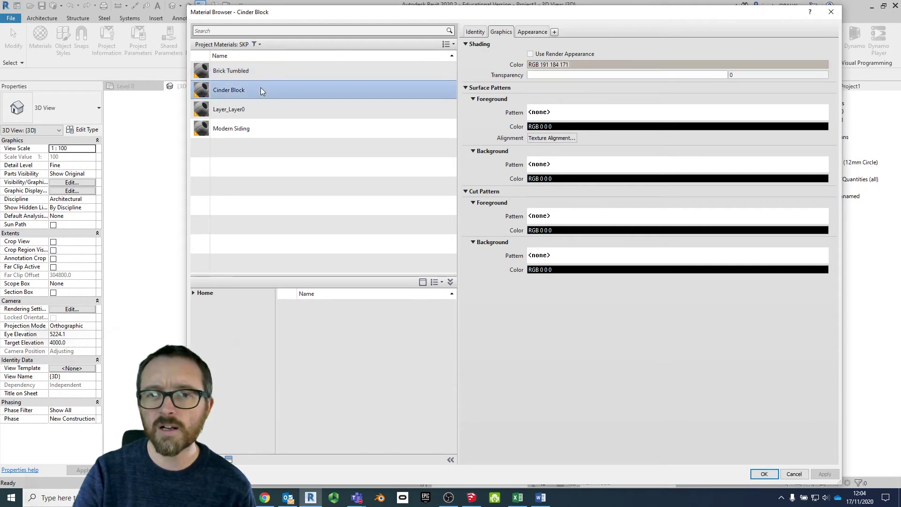
{"action": "left_click", "coordinate": [238, 109]}
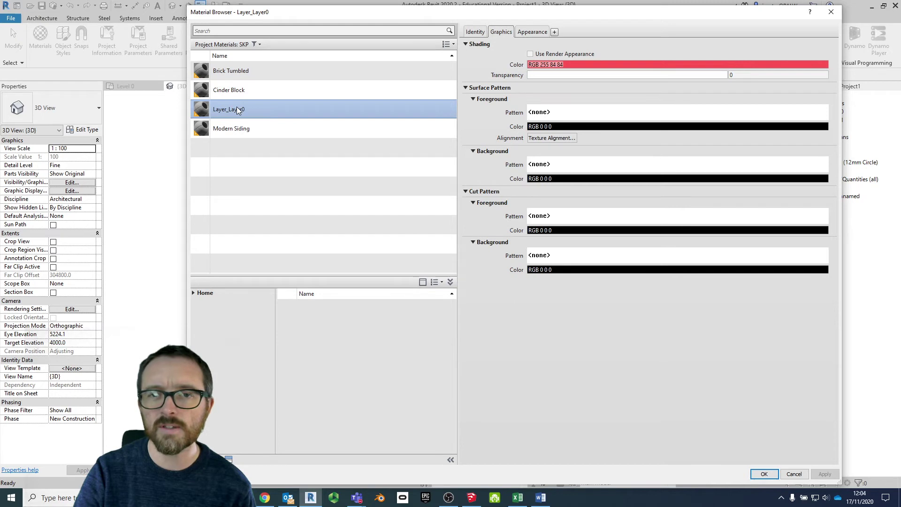
{"action": "left_click", "coordinate": [590, 67]}
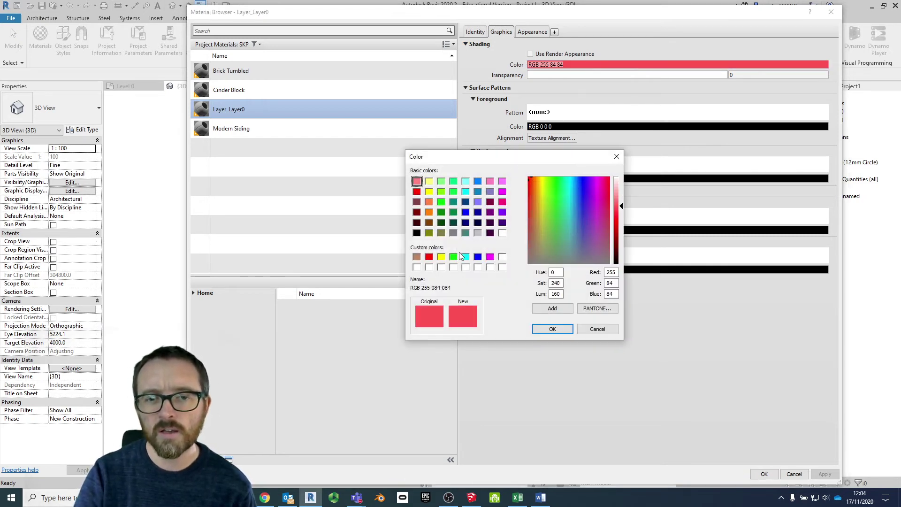
{"action": "left_click", "coordinate": [551, 308]}
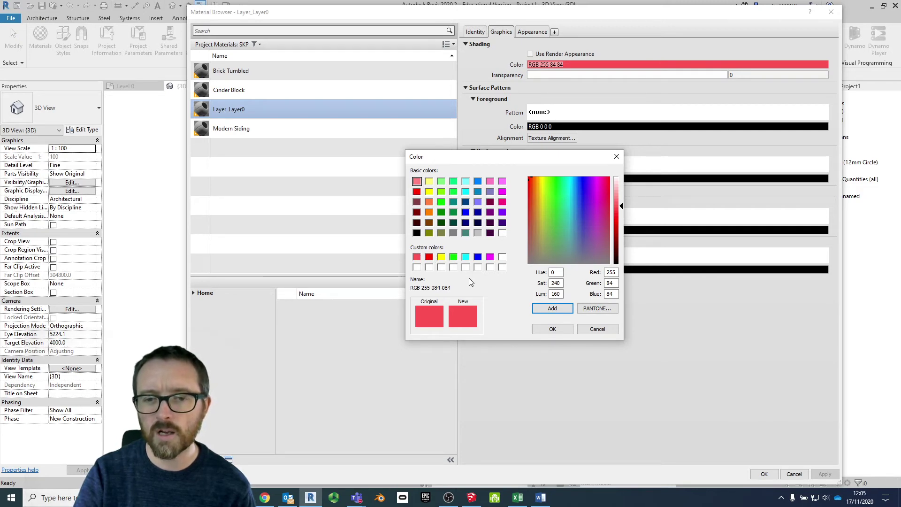
{"action": "left_click", "coordinate": [557, 331]}
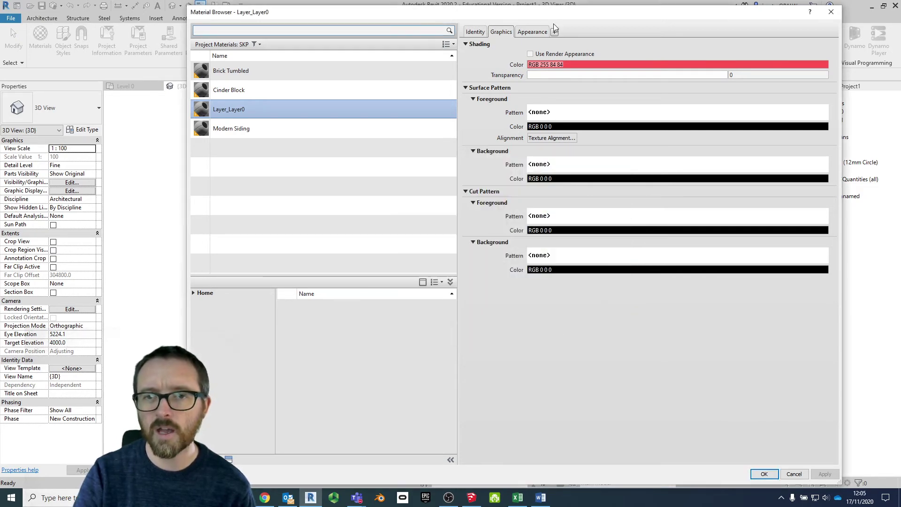
Set Layer_Layer0's appearance colour to the saved custom red RGB 255 84 84.
{"action": "left_click", "coordinate": [530, 33]}
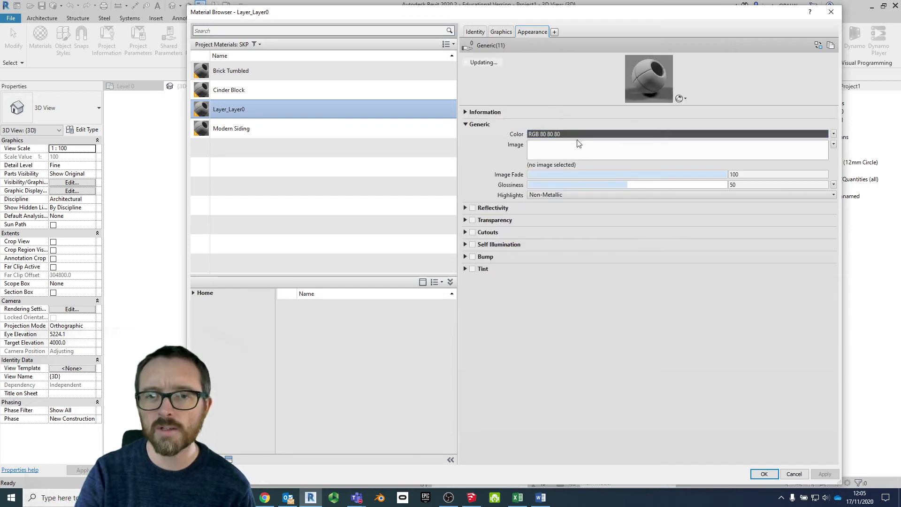
{"action": "left_click", "coordinate": [576, 135]}
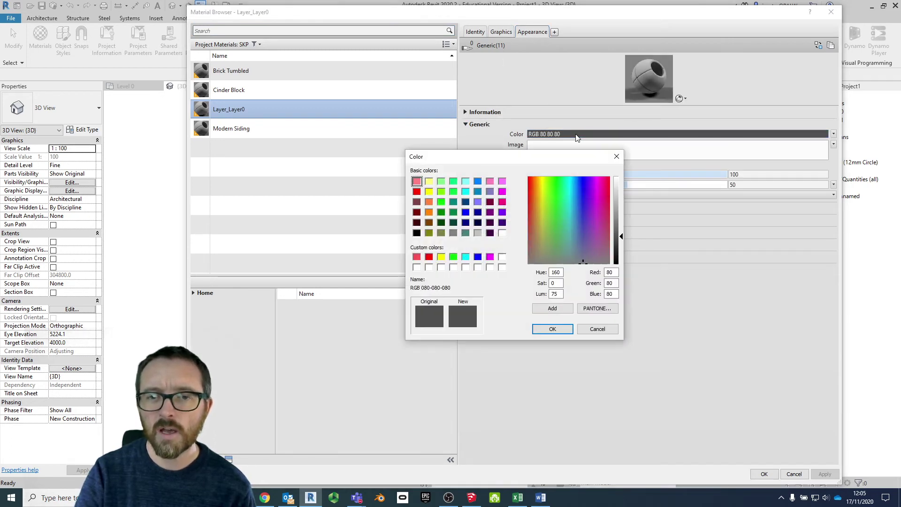
{"action": "left_click", "coordinate": [417, 256]}
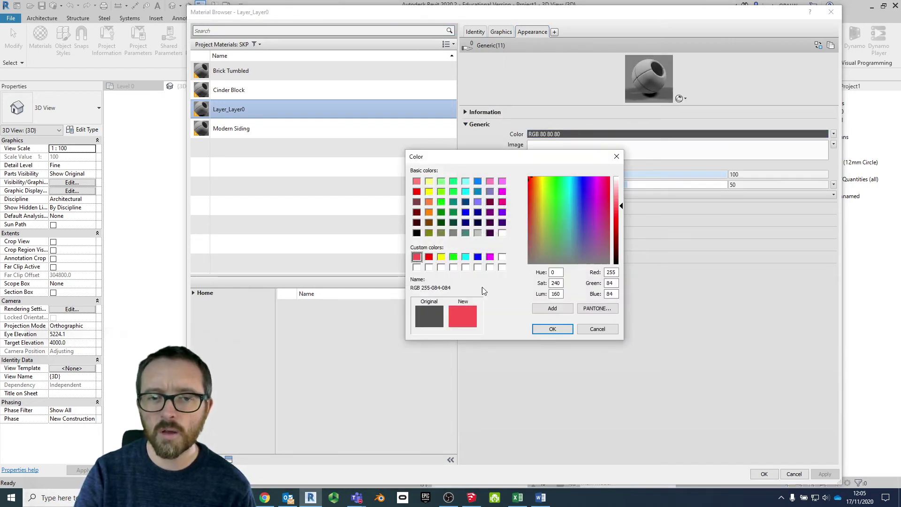
{"action": "left_click", "coordinate": [555, 330]}
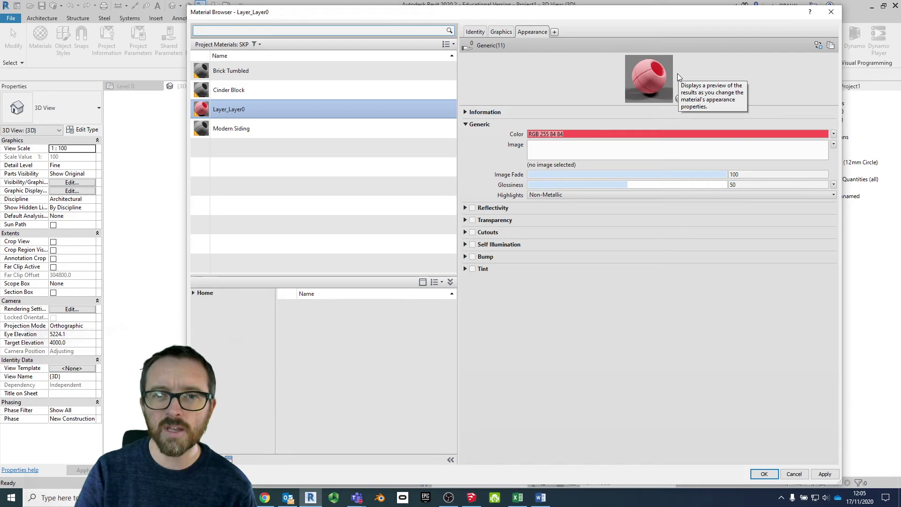
Save Cinder Block's beige shading colour, RGB 191 184 171, as a custom colour.
{"action": "left_click", "coordinate": [266, 87]}
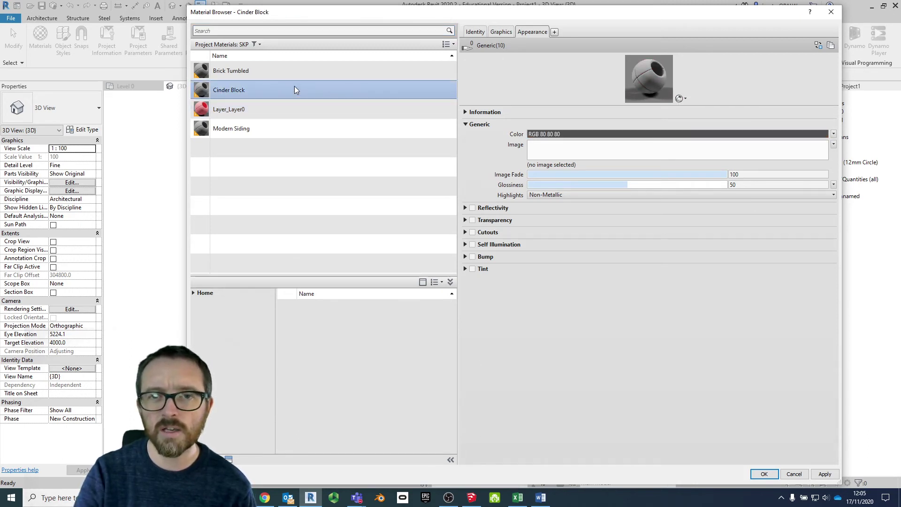
{"action": "left_click", "coordinate": [501, 29]}
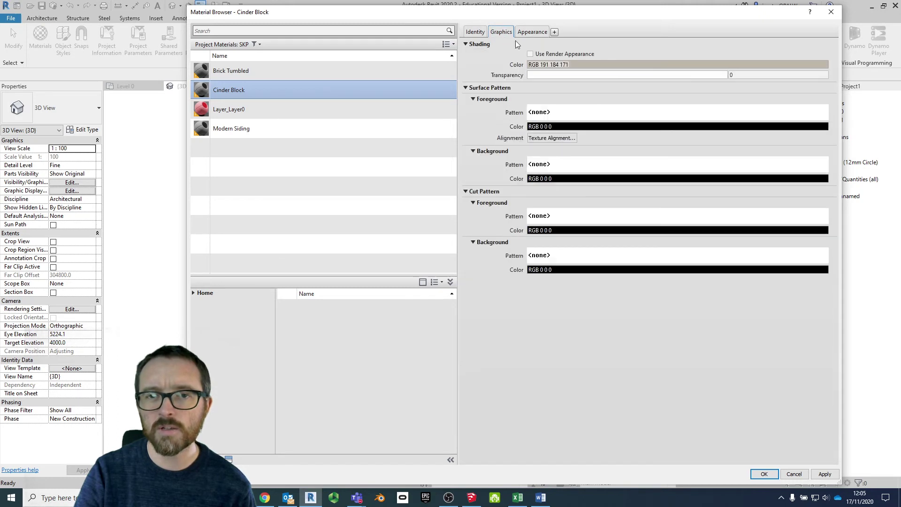
{"action": "left_click", "coordinate": [610, 64]}
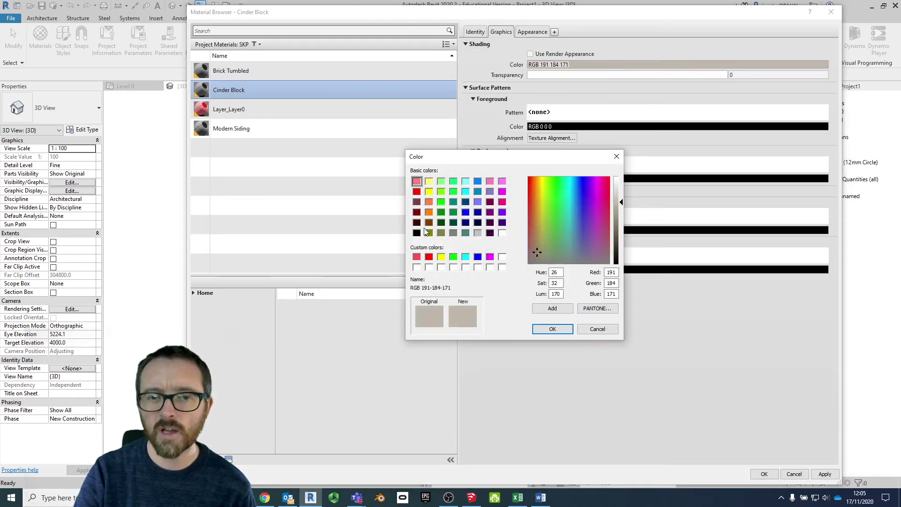
{"action": "left_click", "coordinate": [547, 308]}
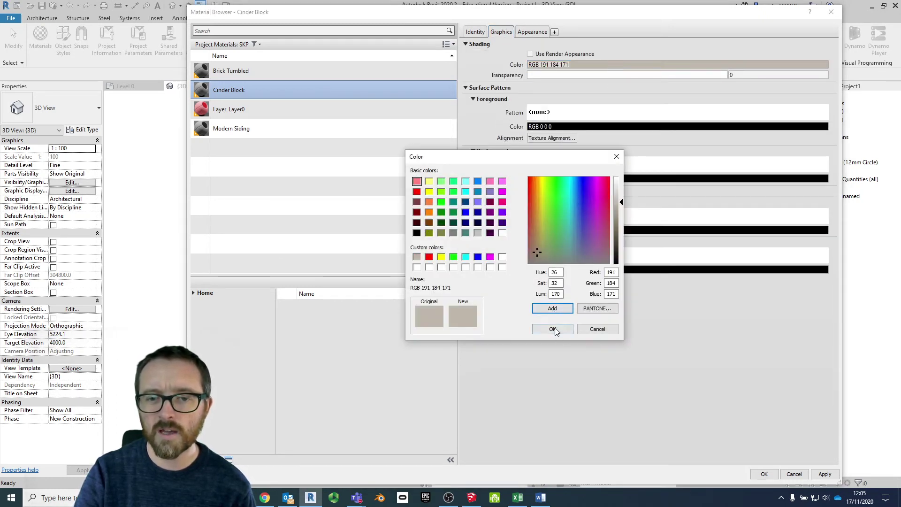
{"action": "left_click", "coordinate": [553, 329]}
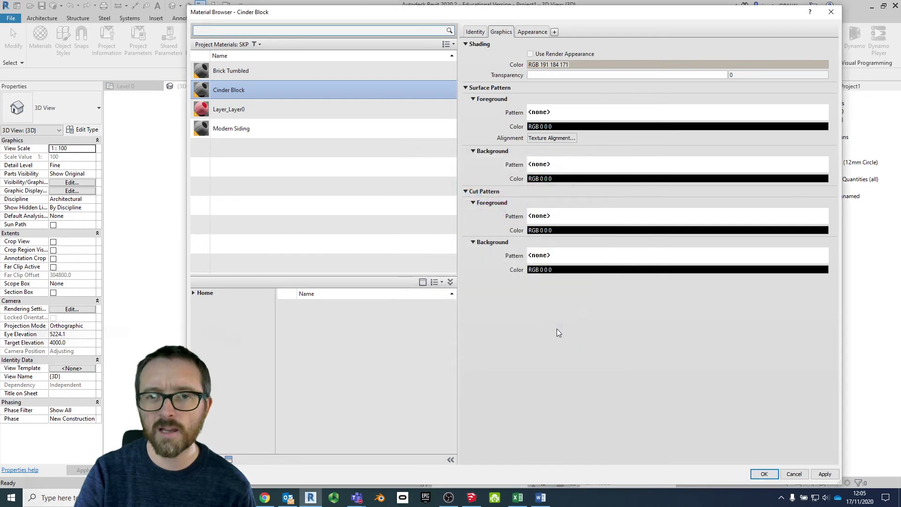
Set Cinder Block's appearance colour to the saved beige RGB 191 184 171.
{"action": "left_click", "coordinate": [530, 33]}
{"action": "left_click", "coordinate": [598, 134]}
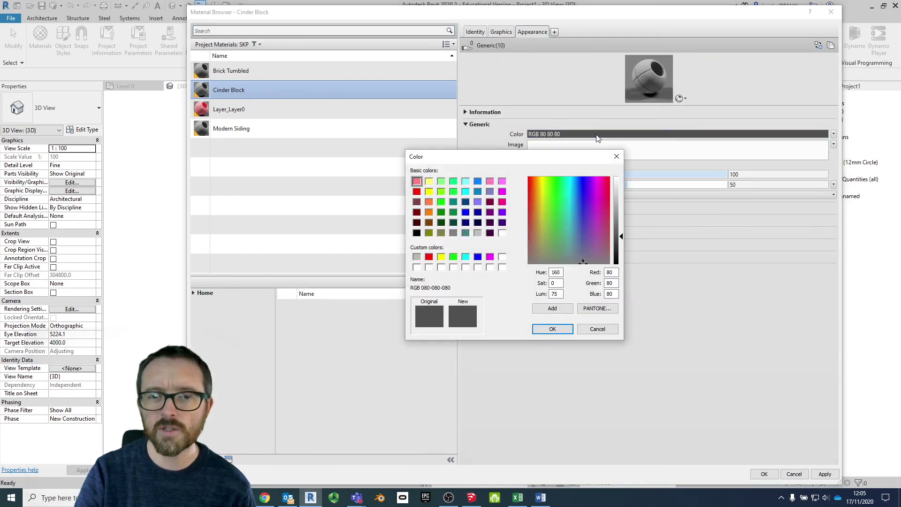
{"action": "left_click", "coordinate": [416, 256]}
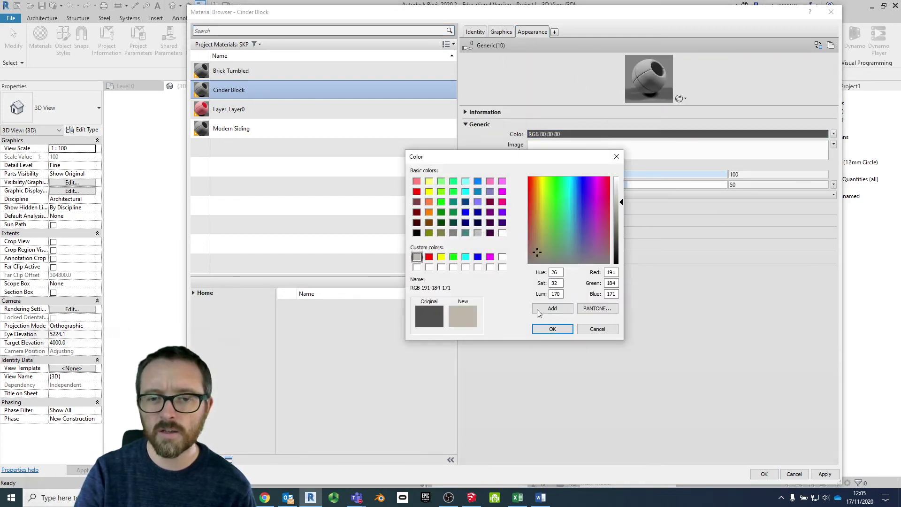
{"action": "left_click", "coordinate": [553, 329]}
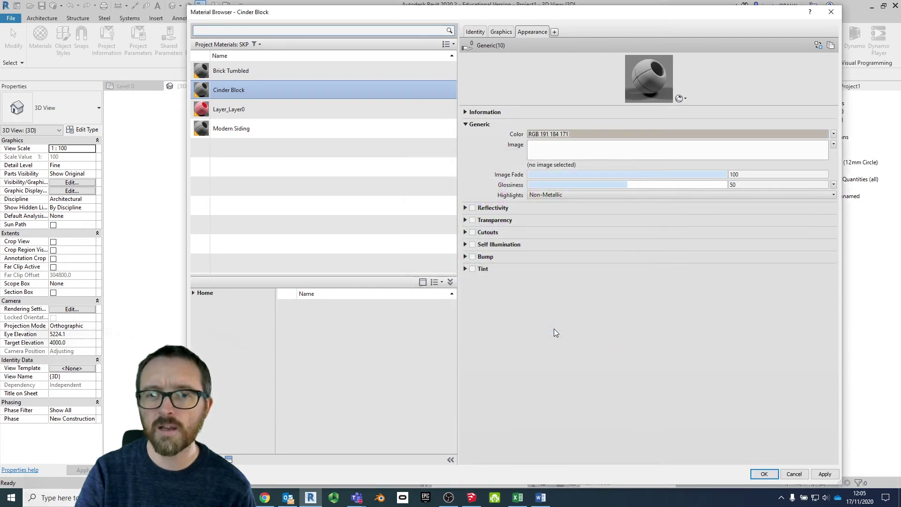
Save Modern Siding's brown shading colour (RGB 191 132 100) as a custom colour and apply it as its appearance colour.
{"action": "left_click", "coordinate": [266, 126]}
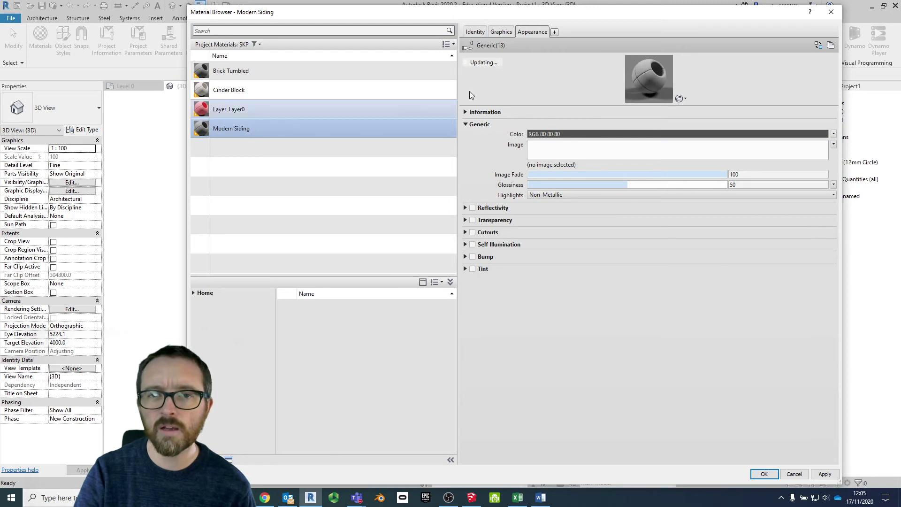
{"action": "left_click", "coordinate": [502, 31]}
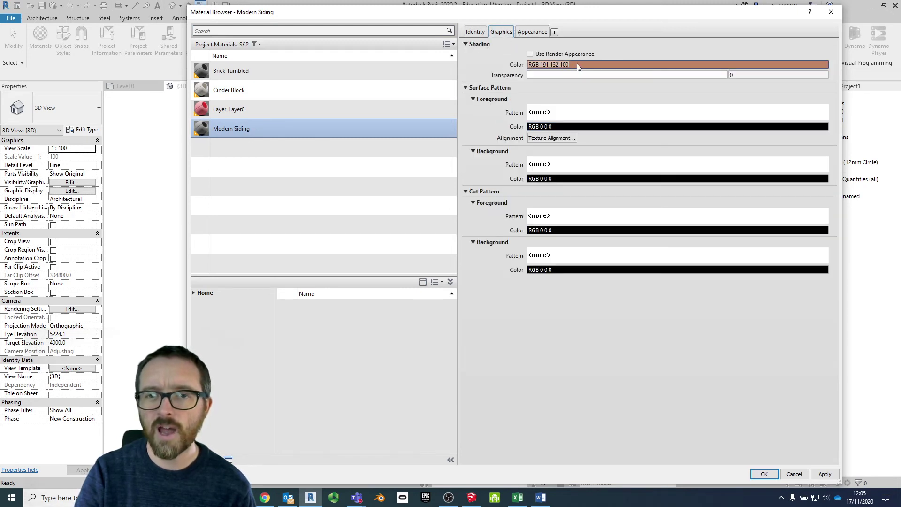
{"action": "left_click", "coordinate": [576, 63]}
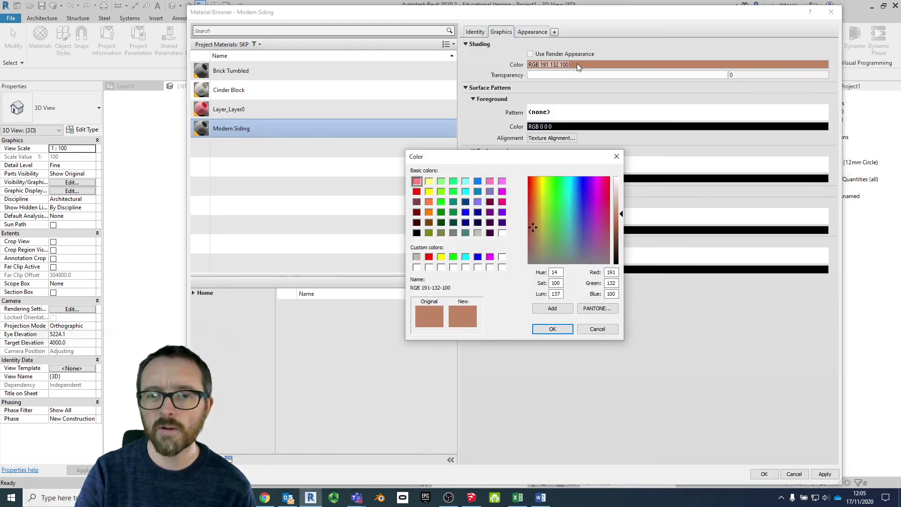
{"action": "left_click", "coordinate": [552, 308]}
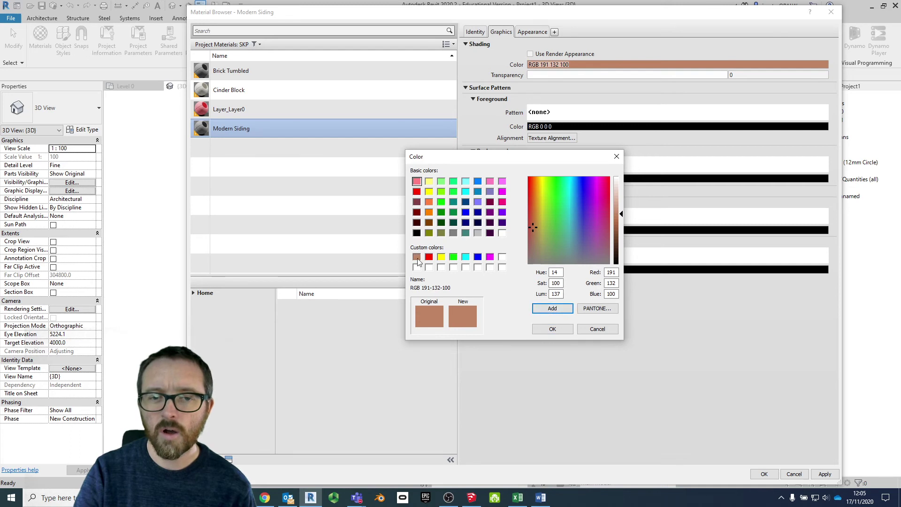
{"action": "left_click", "coordinate": [552, 329]}
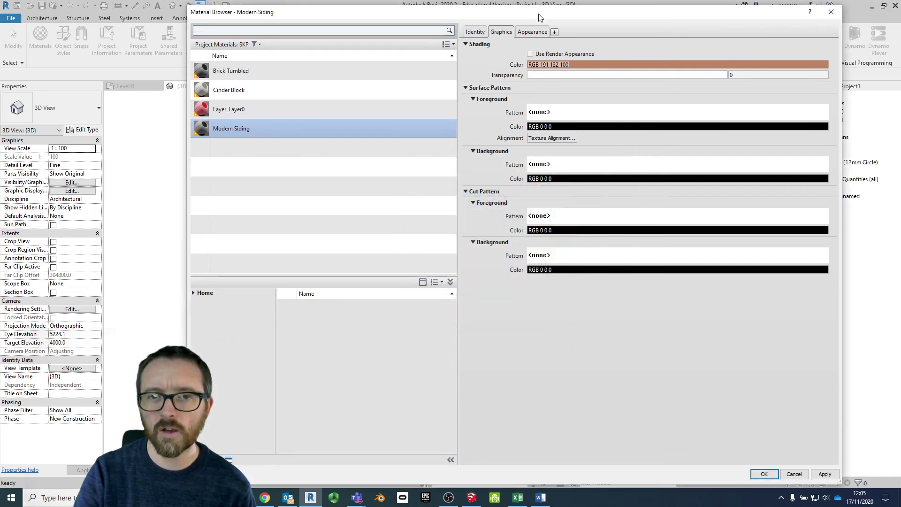
{"action": "left_click", "coordinate": [529, 32]}
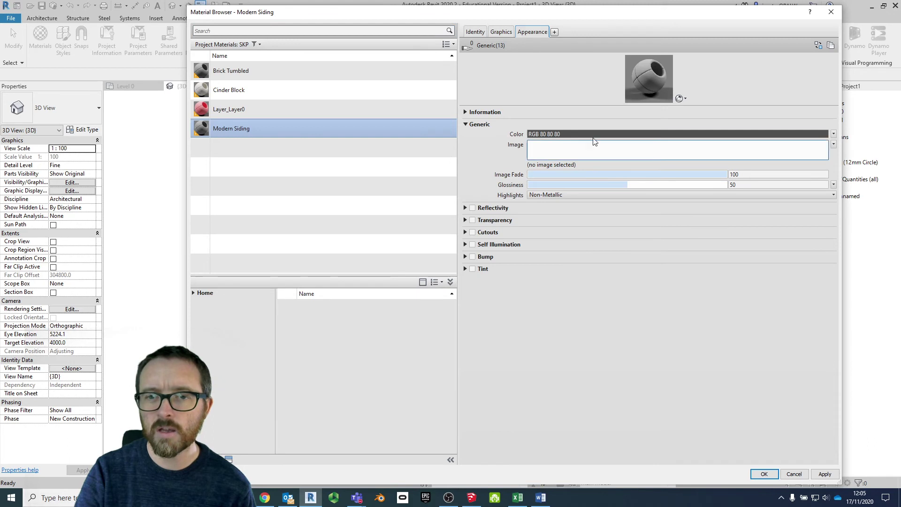
{"action": "left_click", "coordinate": [612, 134]}
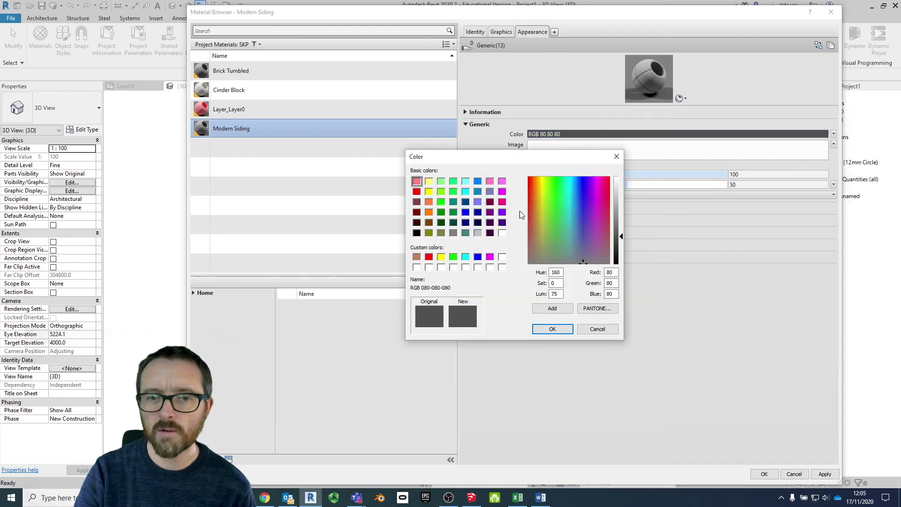
{"action": "left_click", "coordinate": [417, 257]}
{"action": "left_click", "coordinate": [552, 329]}
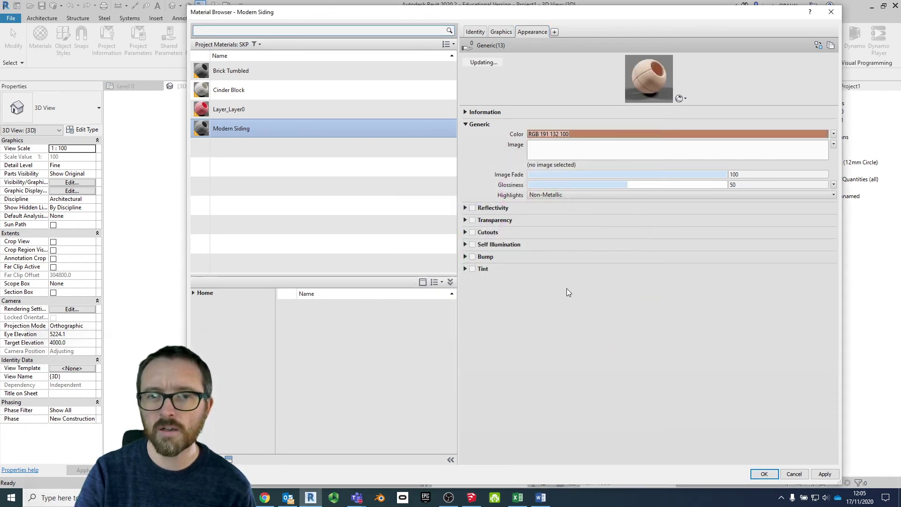
Give Brick Tumbled the appearance colour of its grey shading colour (RGB 135 132 132), then confirm the Material Browser.
{"action": "left_click", "coordinate": [271, 68]}
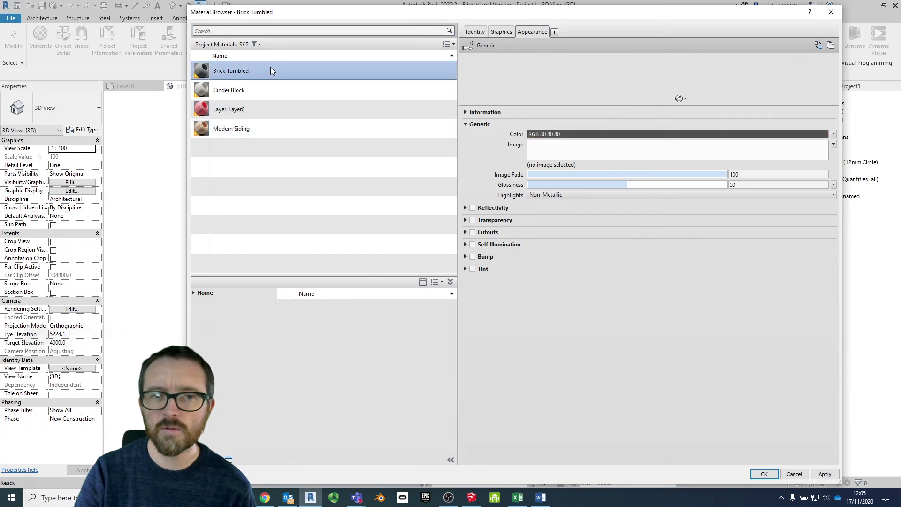
{"action": "left_click", "coordinate": [510, 32]}
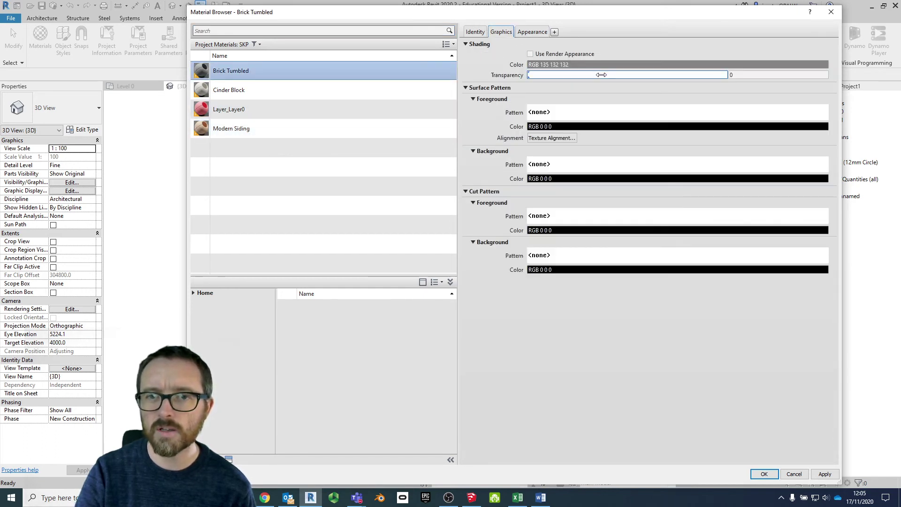
{"action": "left_click", "coordinate": [601, 65]}
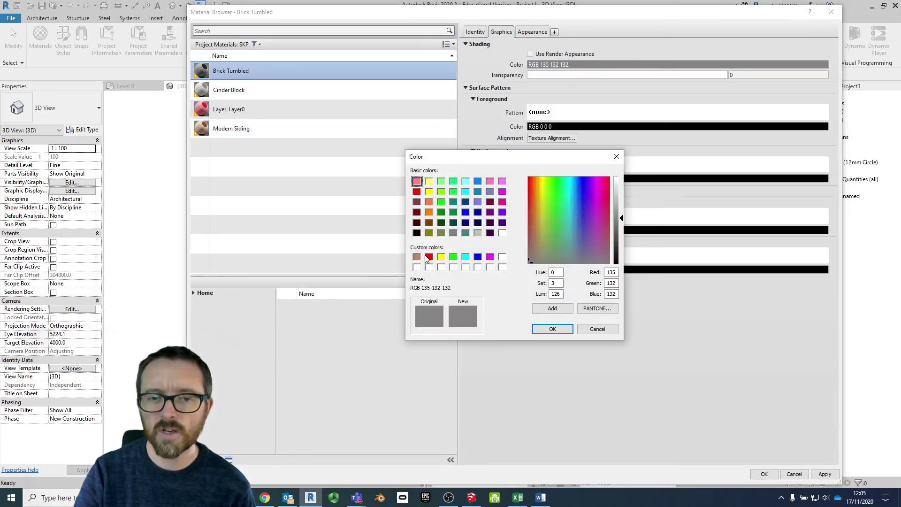
{"action": "left_click", "coordinate": [556, 308]}
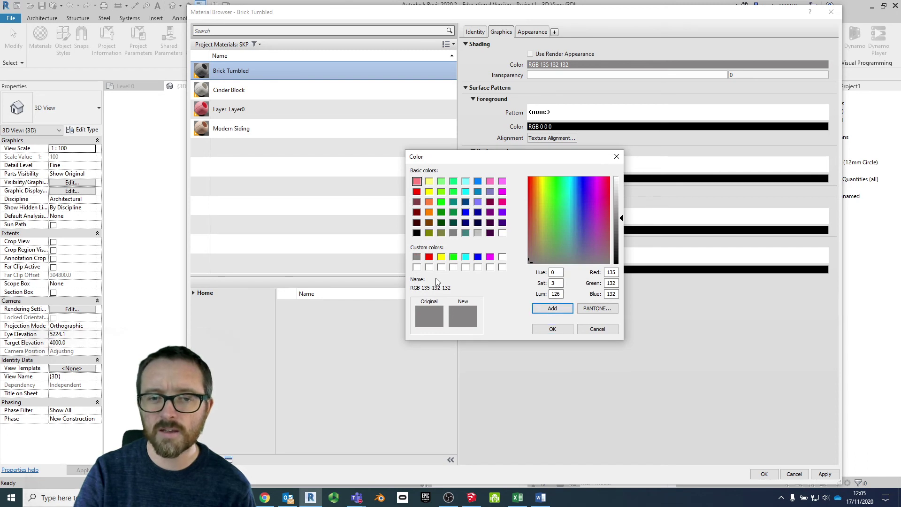
{"action": "left_click", "coordinate": [553, 330]}
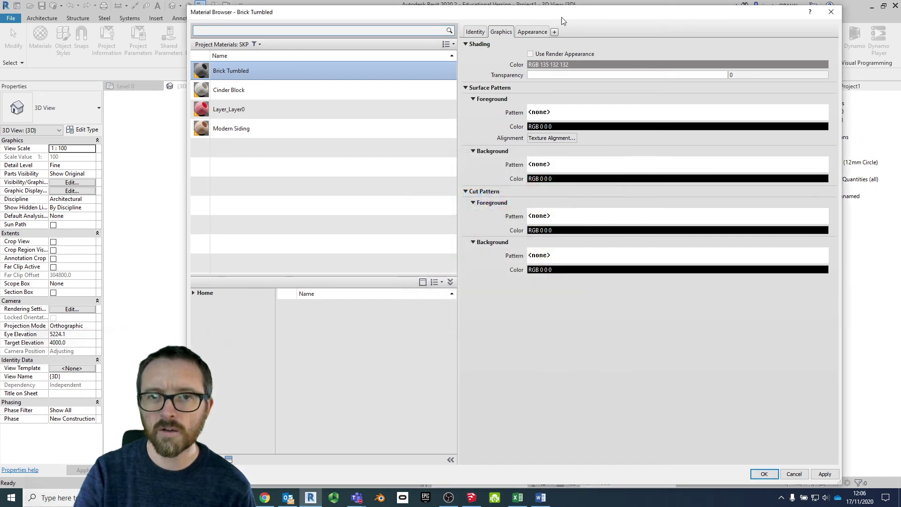
{"action": "left_click", "coordinate": [532, 32]}
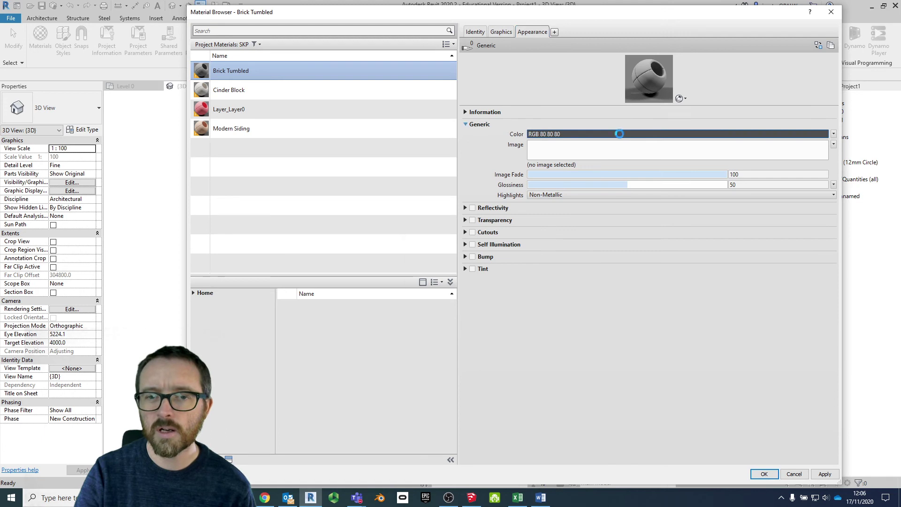
{"action": "left_click", "coordinate": [618, 134]}
{"action": "left_click", "coordinate": [417, 257]}
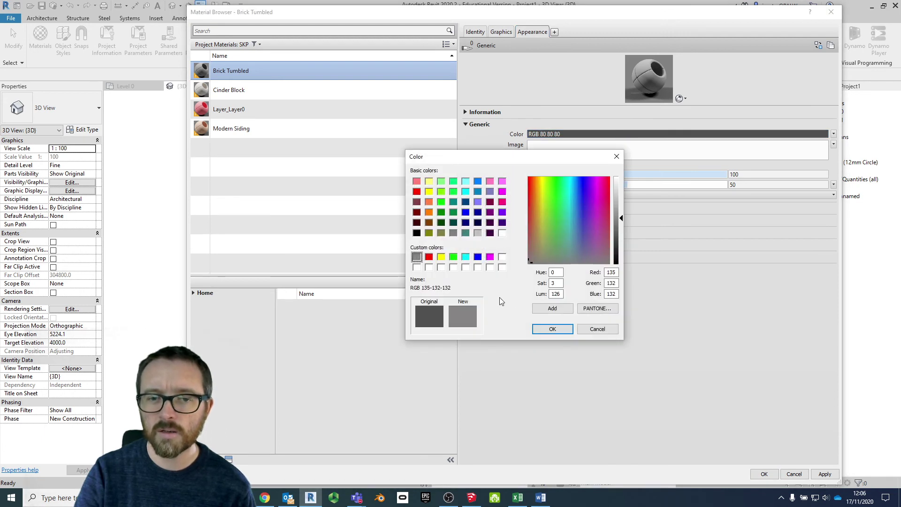
{"action": "left_click", "coordinate": [561, 328]}
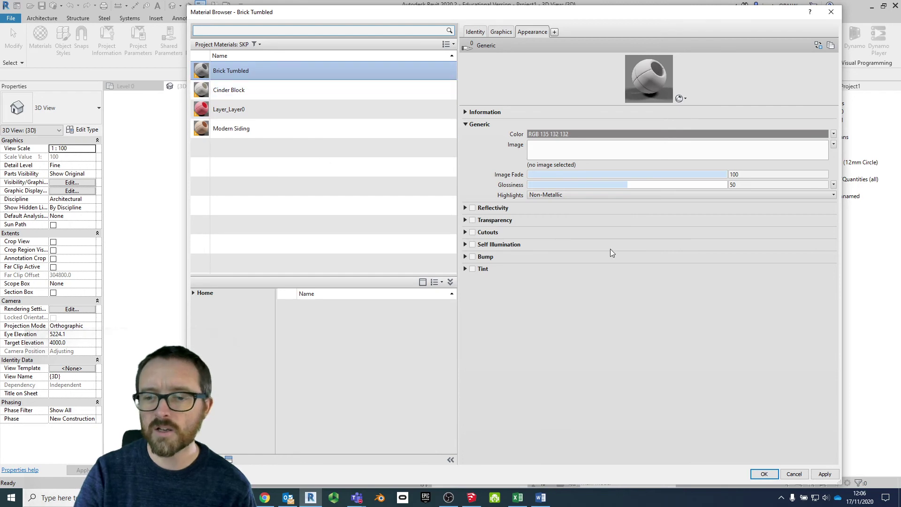
{"action": "left_click", "coordinate": [766, 474]}
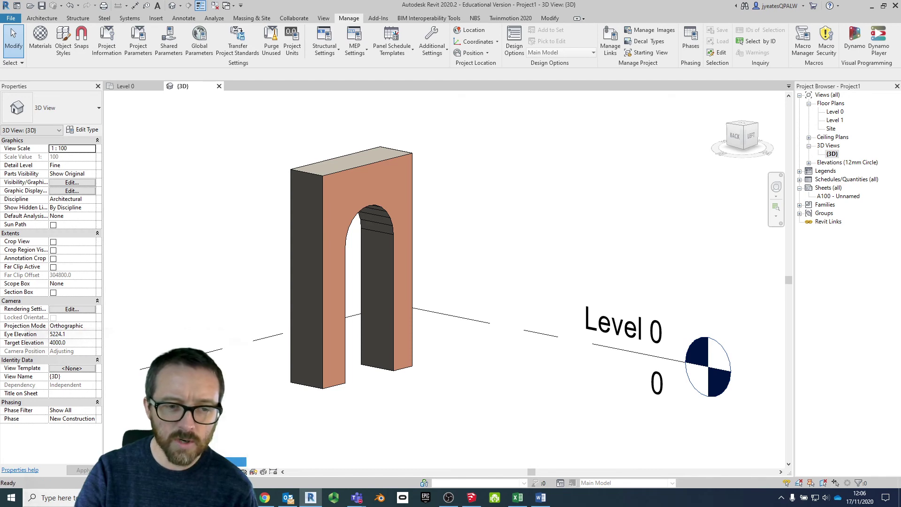
Switch the 3D view's visual style to Ray Trace and pan so the archway re-renders.
{"action": "left_click", "coordinate": [234, 461]}
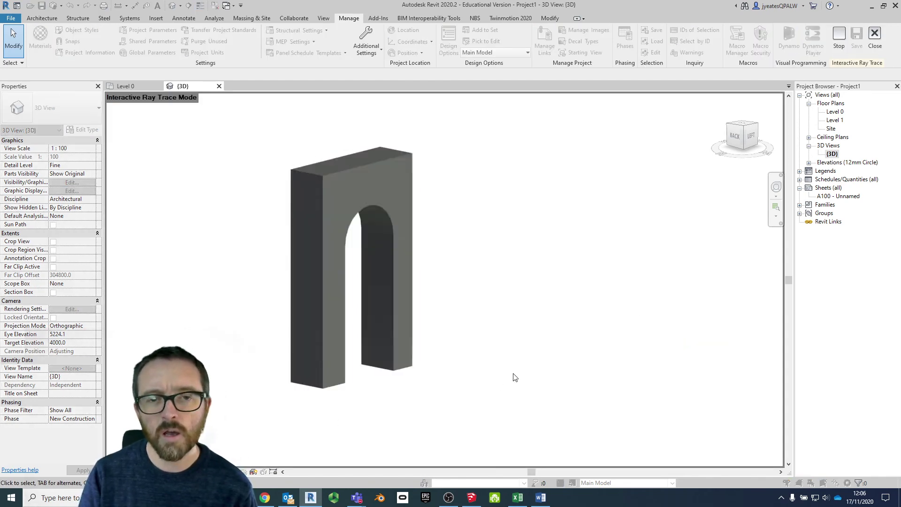
{"action": "middle_click_drag", "start_coordinate": [361, 321], "coordinate": [340, 336]}
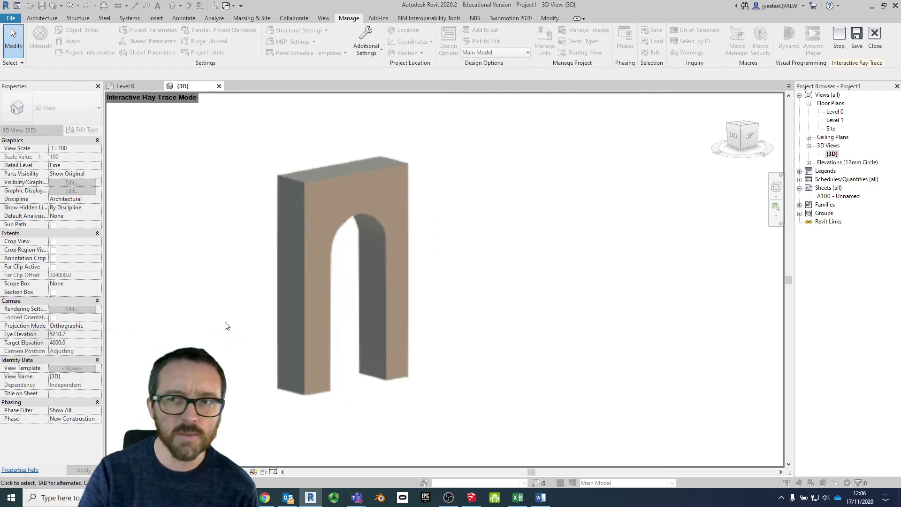
Close the Interactive Ray Trace panel to return to the shaded 3D view.
{"action": "left_click", "coordinate": [874, 39]}
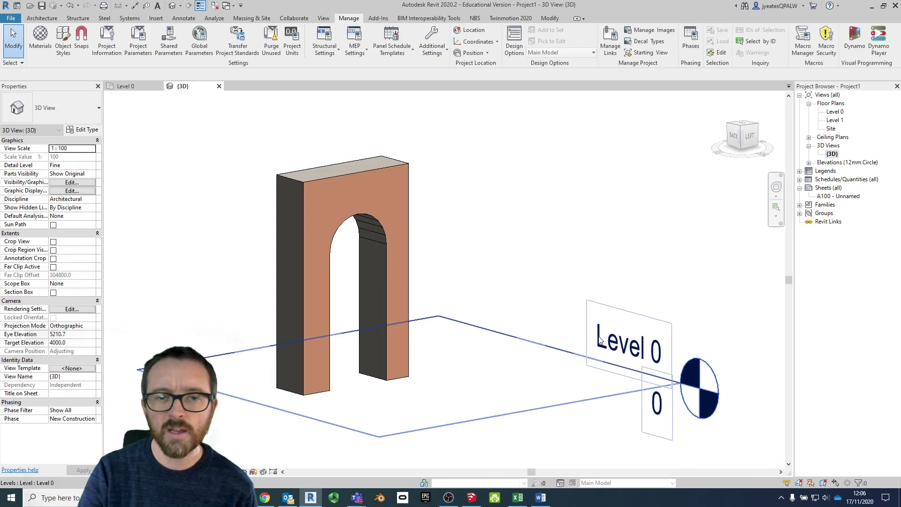